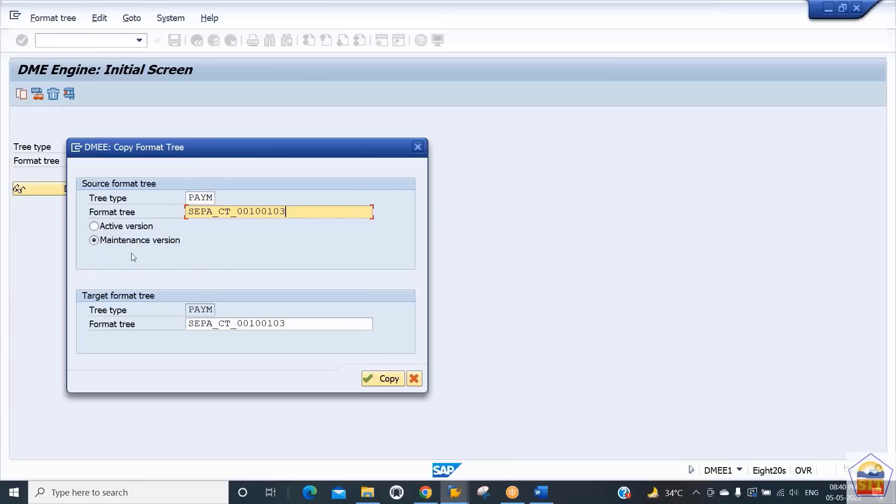
# - Choose the active version of source tree SEPA_CT_00100103 and name the target format tree /DMEE Tree for 8484
pyautogui.click(120, 231)
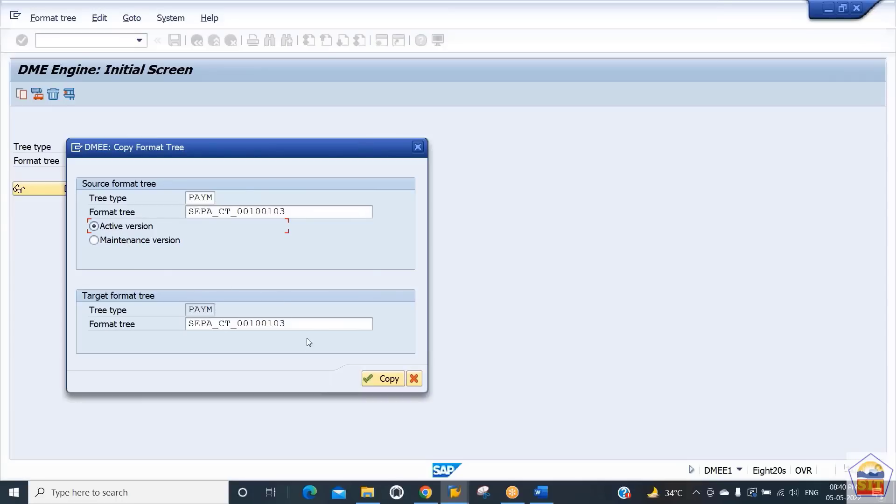
pyautogui.click(318, 328)
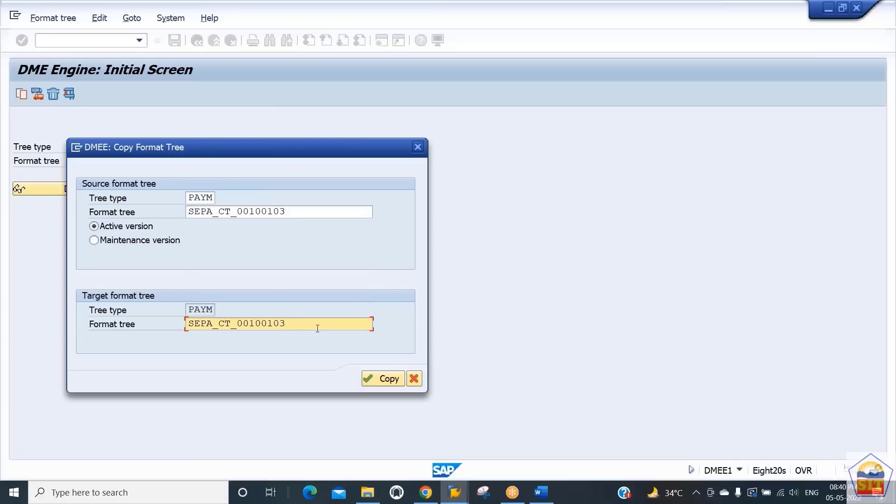
pyautogui.hotkey('shift', 'Home')
pyautogui.press('BackSpace')
pyautogui.write('/')
pyautogui.write('DMEE')
pyautogui.write(' T')
pyautogui.press('BackSpace')
pyautogui.write('Tree for 8484')
# - Copy the target tree name text, run the format tree copy, and confirm the workbench request
pyautogui.hotkey('ctrl', 'a')
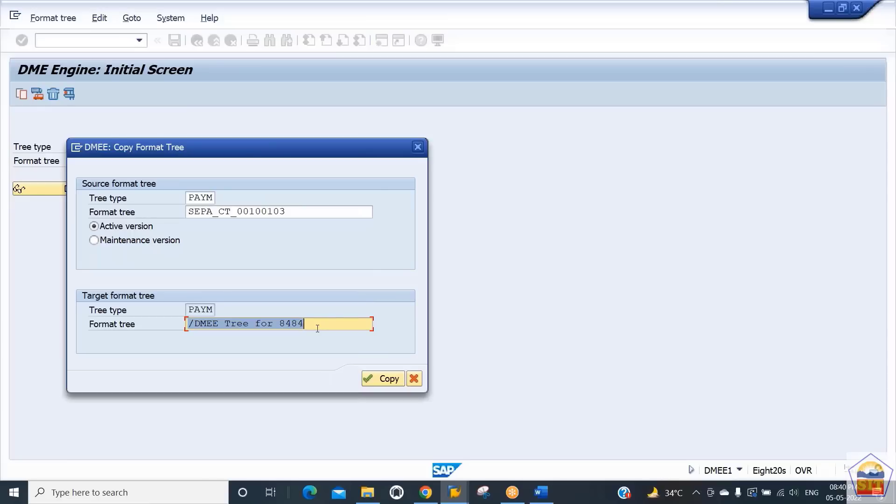
pyautogui.click(317, 328)
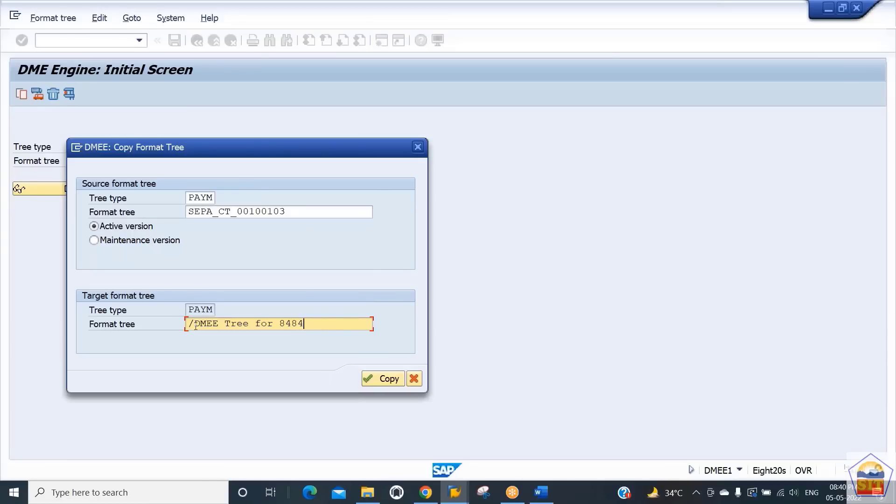
pyautogui.moveTo(195, 324); pyautogui.dragTo(328, 328)
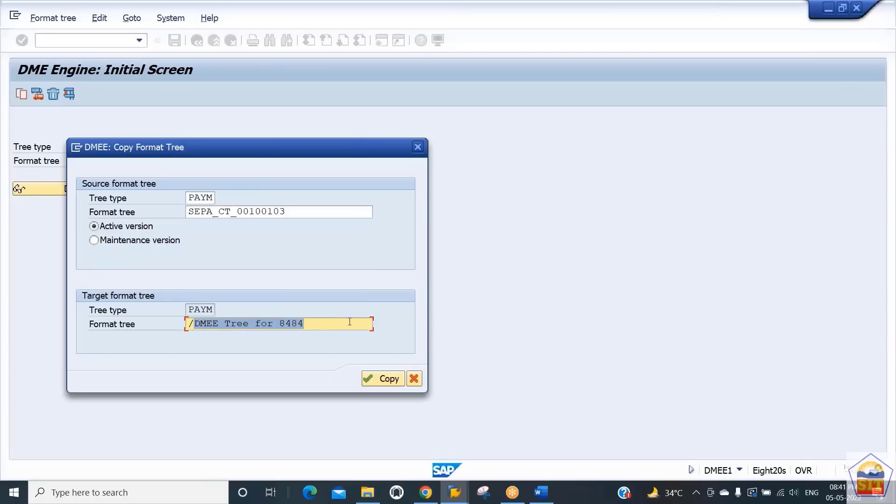
pyautogui.click(328, 328)
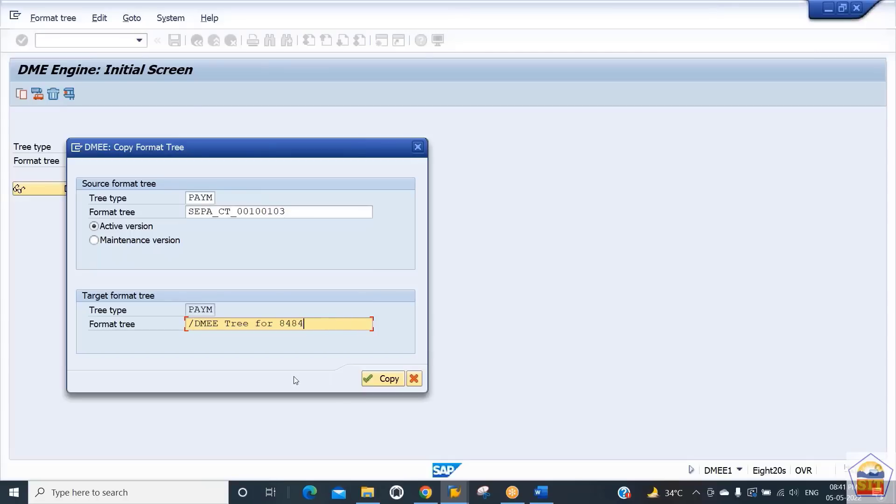
pyautogui.moveTo(318, 322); pyautogui.dragTo(187, 327)
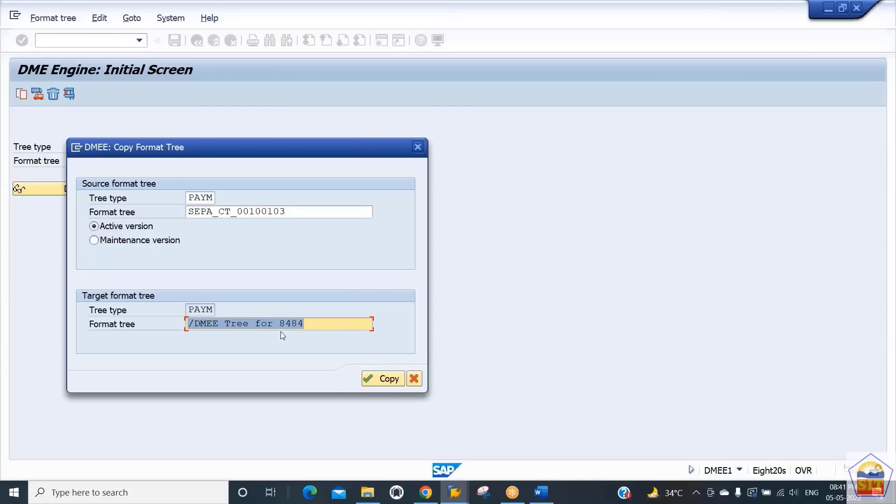
pyautogui.click(377, 379)
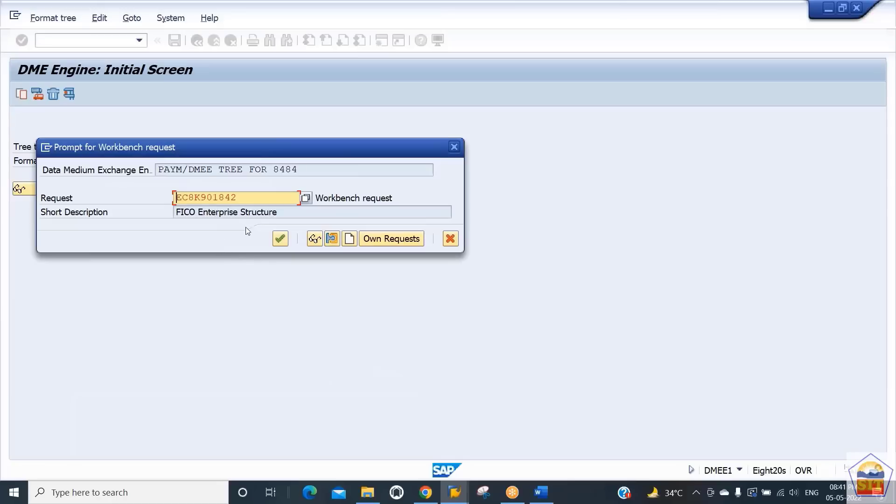
pyautogui.click(281, 239)
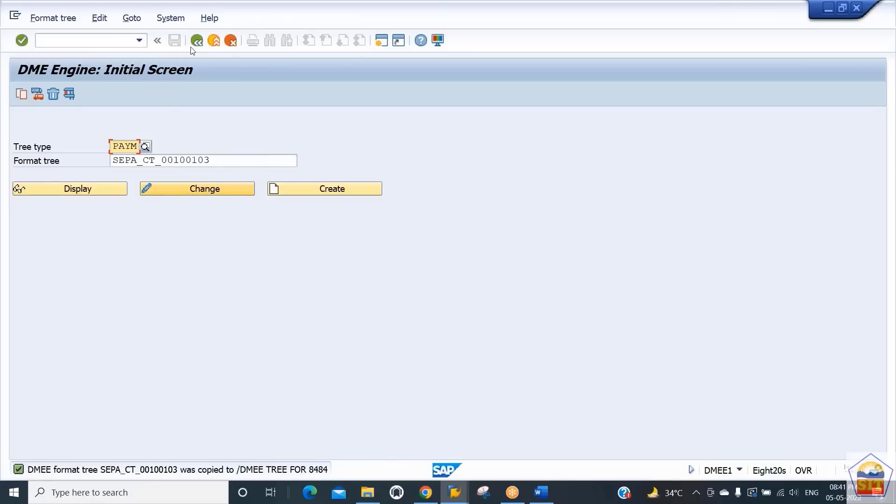
# - Enter /DMEE Tree for 8484 as the format tree and open it in display mode
pyautogui.click(219, 158)
pyautogui.moveTo(219, 158); pyautogui.dragTo(54, 159)
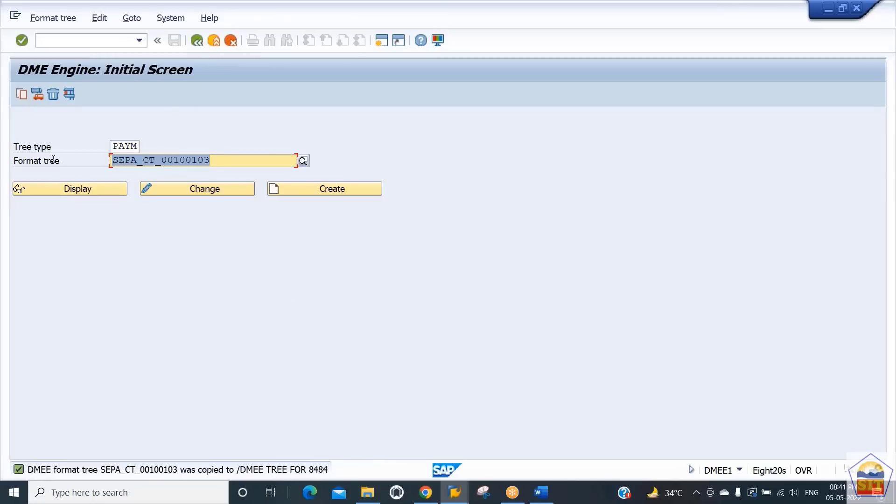
pyautogui.hotkey('ctrl', 'v')
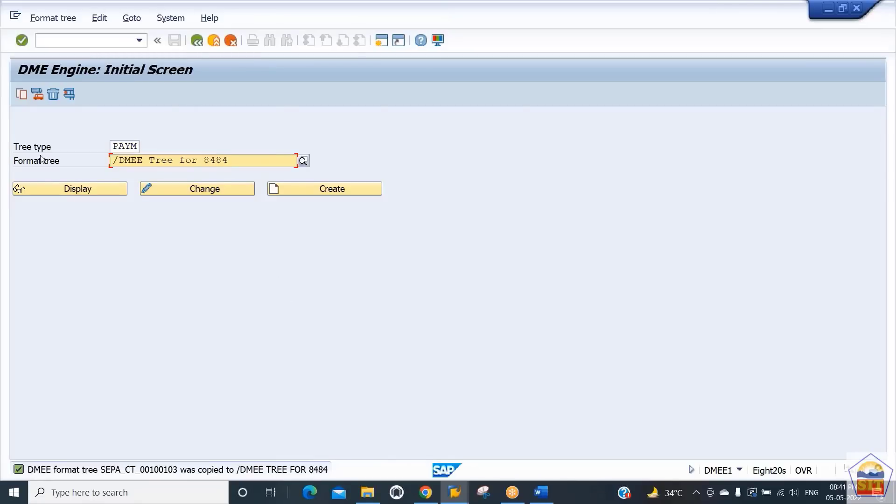
pyautogui.click(79, 195)
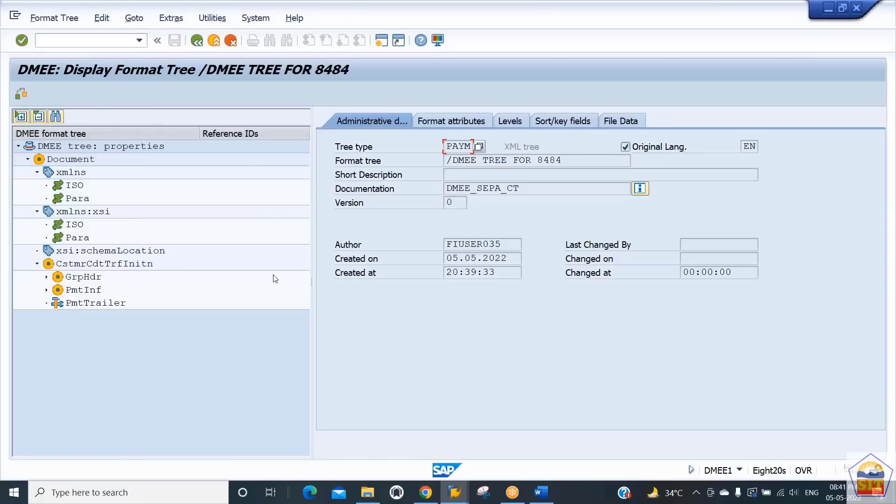
# - Expand the PmtInf node to review the copied tree and its administrative data, then go back
pyautogui.click(47, 290)
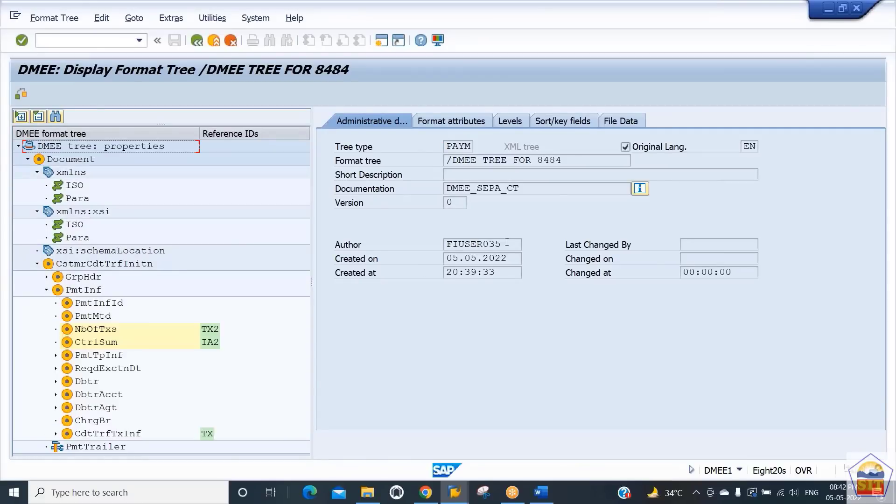
pyautogui.moveTo(507, 242); pyautogui.dragTo(395, 256)
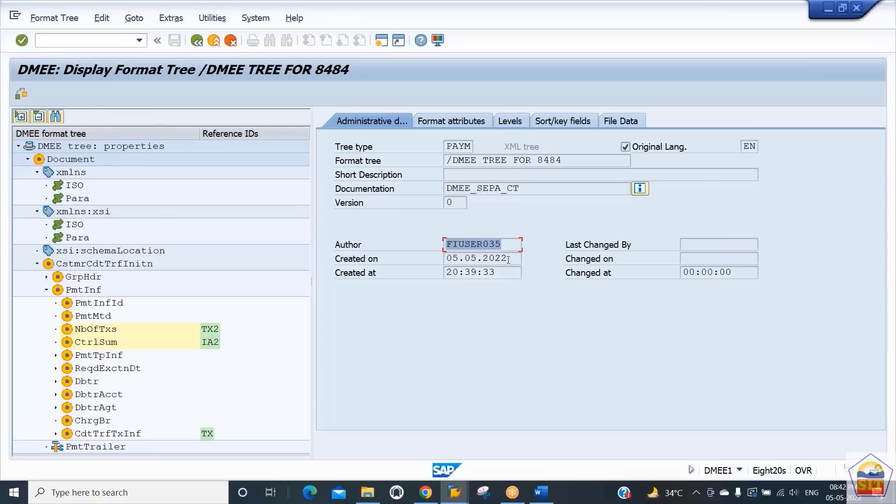
pyautogui.moveTo(508, 259); pyautogui.dragTo(482, 258)
pyautogui.click(397, 245)
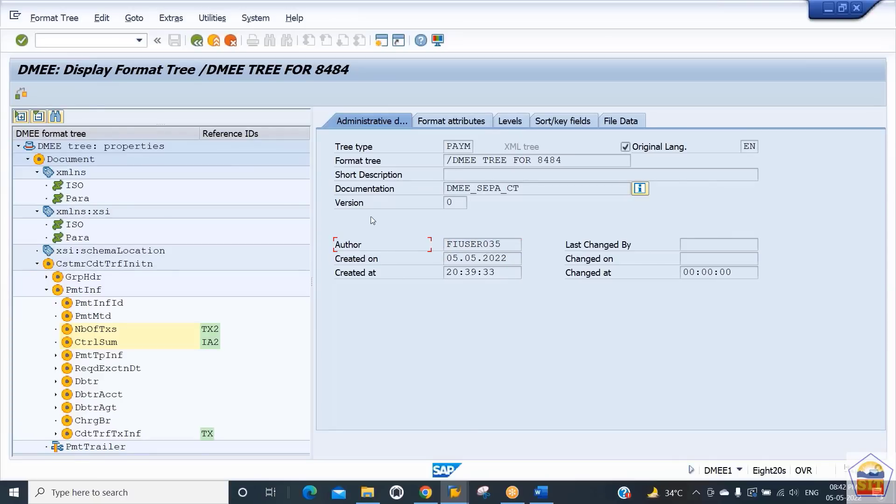
pyautogui.click(196, 41)
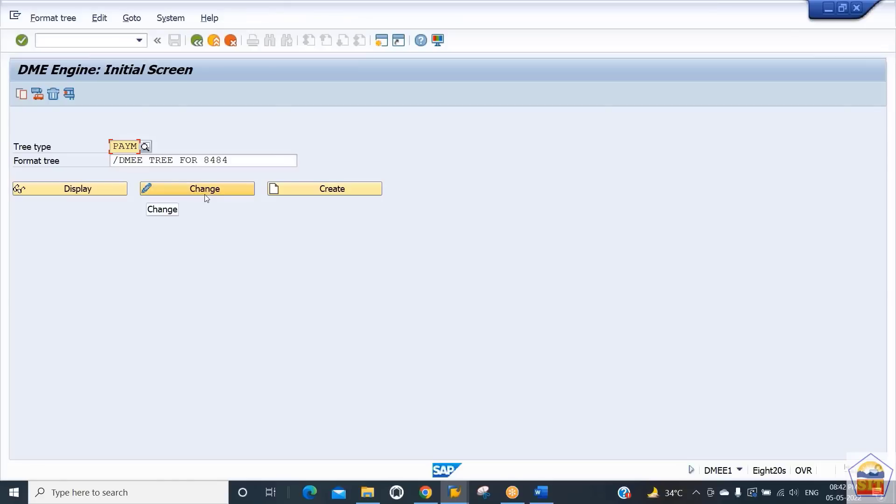
# - Open transaction OBPM1 and acknowledge the cross-client caution notice
pyautogui.click(84, 42)
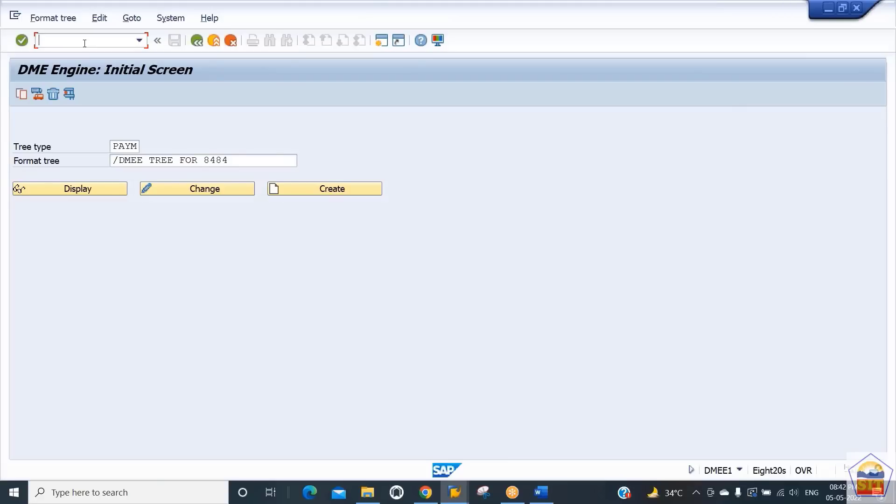
pyautogui.hotkey('alt', 'Tab')
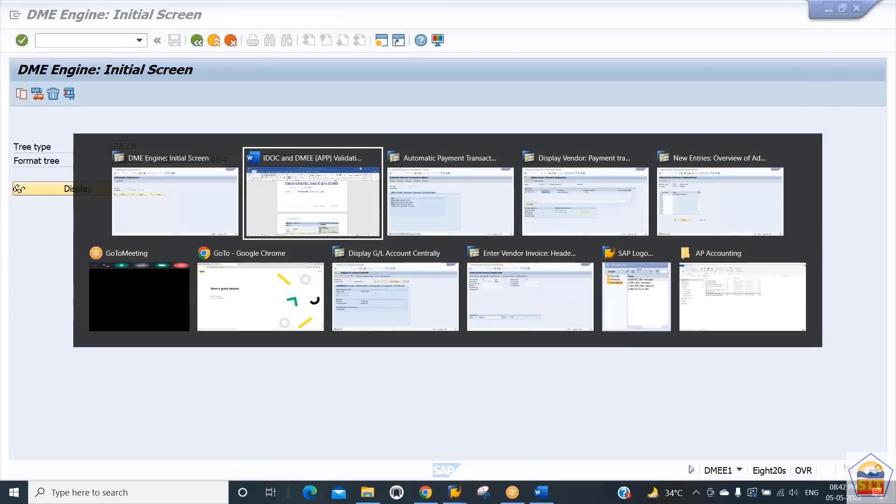
pyautogui.hotkey('alt', 'Tab')
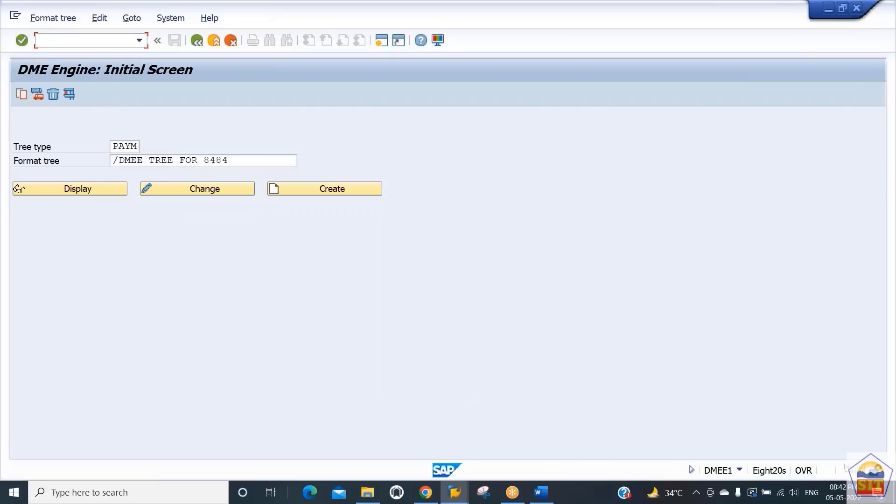
pyautogui.write('/nobpm1')
pyautogui.press('Return')
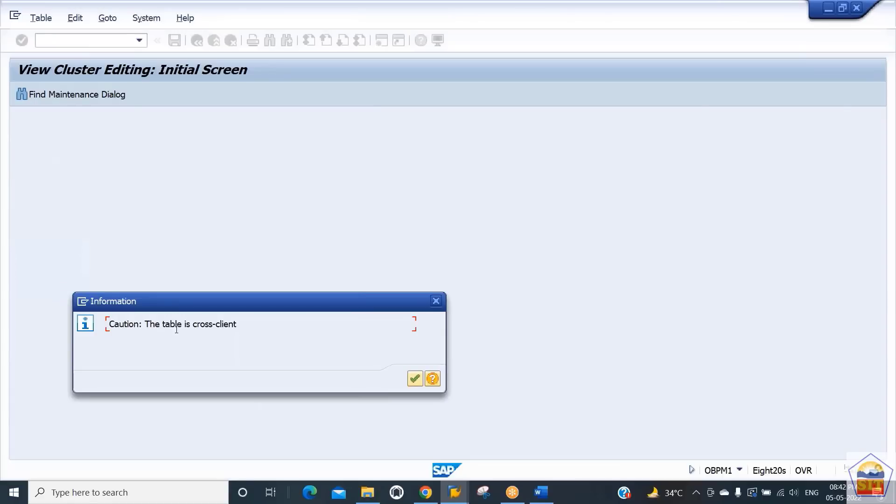
pyautogui.press('Return')
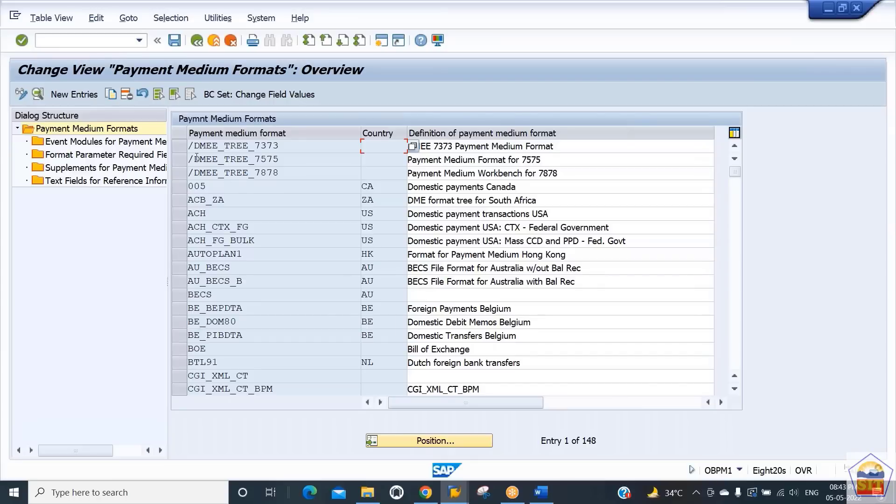
# - Find the SEPA_CT_00100103 payment medium format, select it, and copy it as a new entry
pyautogui.click(260, 159)
pyautogui.scroll(-3, 493, 350)
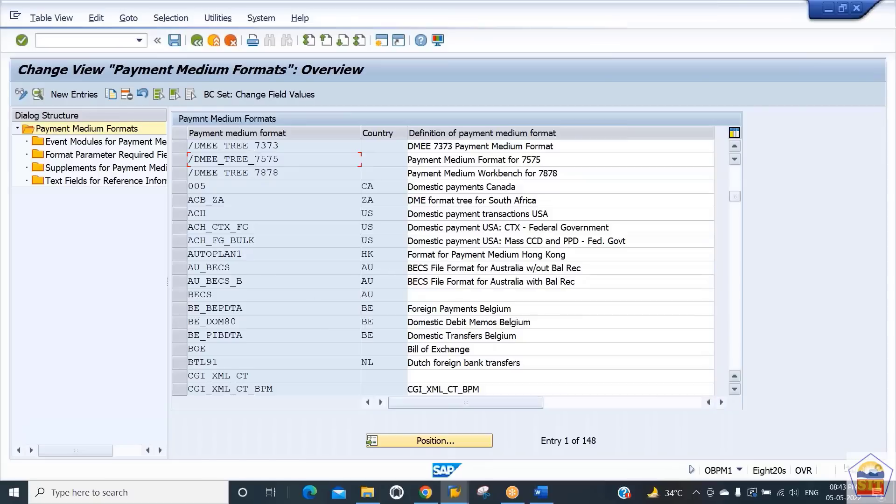
pyautogui.click(279, 309)
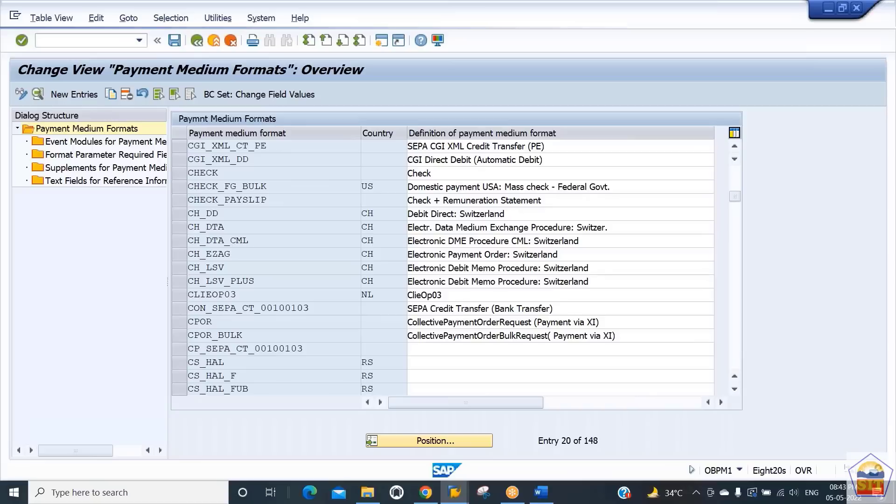
pyautogui.scroll(-10, 278, 308)
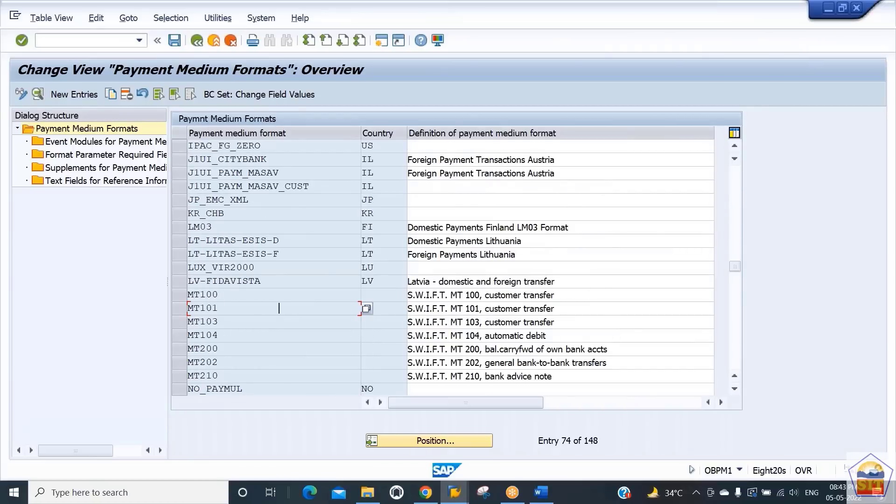
pyautogui.click(227, 298)
pyautogui.click(227, 319)
pyautogui.click(224, 308)
pyautogui.press('pagedown')
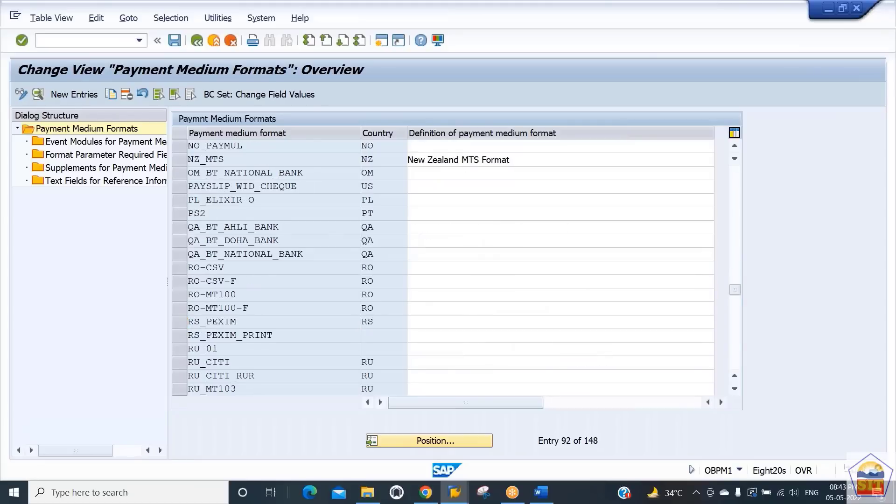
pyautogui.press('pagedown')
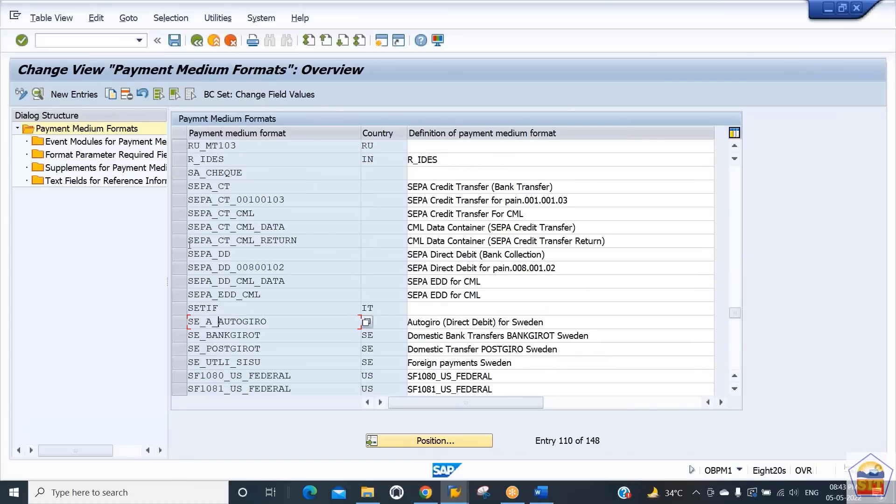
pyautogui.click(285, 199)
pyautogui.click(182, 204)
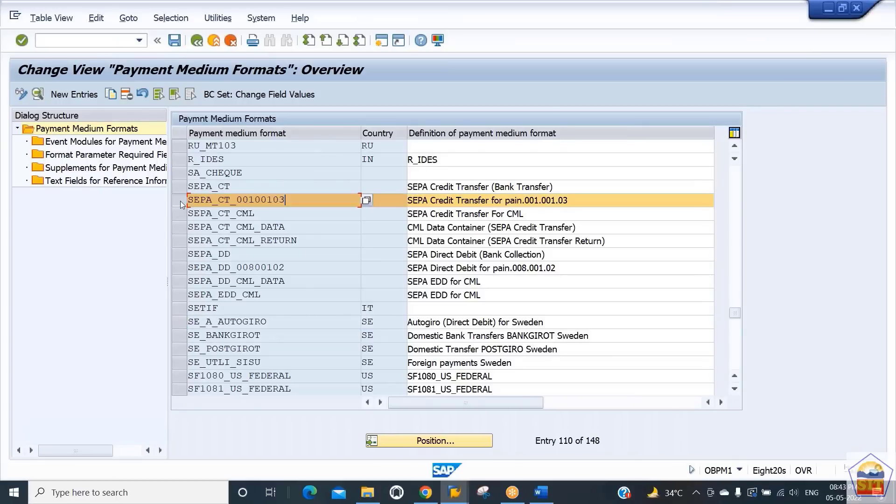
pyautogui.click(110, 96)
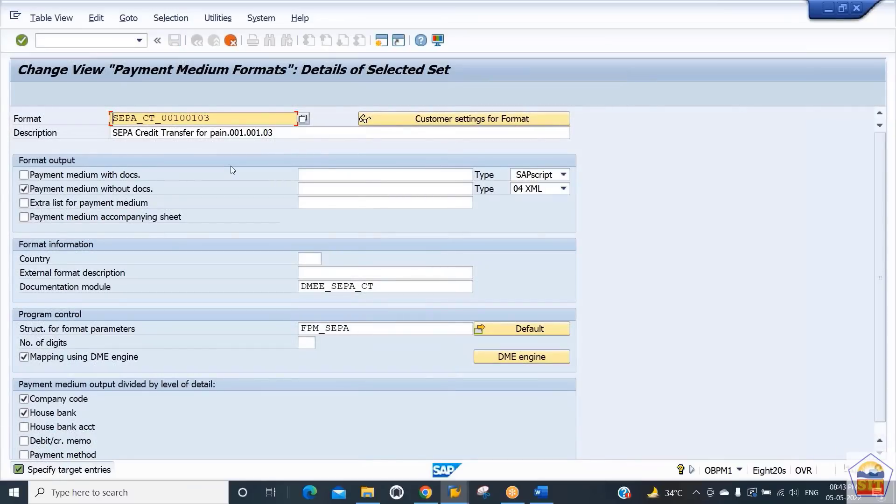
# - Set the new payment medium format name to /DMEE Tree for 8484
pyautogui.hotkey('ctrl', 'v')
pyautogui.press('Tab')
pyautogui.press('Tab')
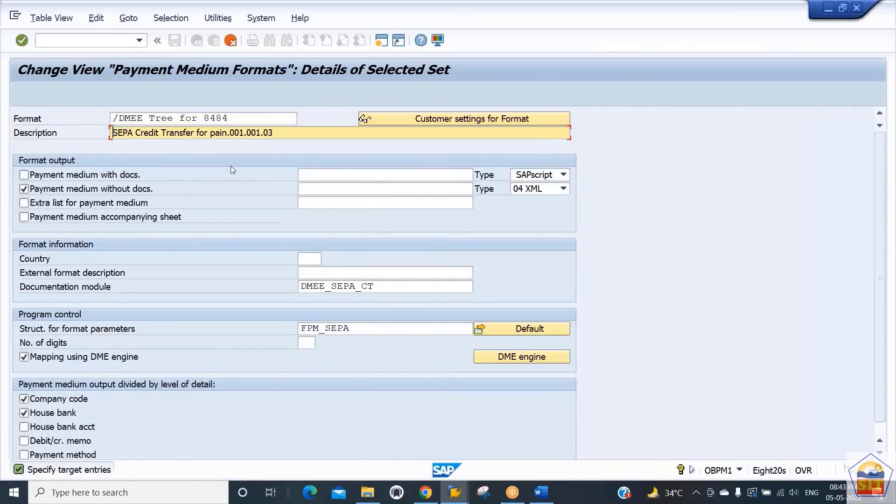
# - Set the format description to Payment Medium Format for 8484 and check the 04 XML output type
pyautogui.hotkey('ctrl', 'v')
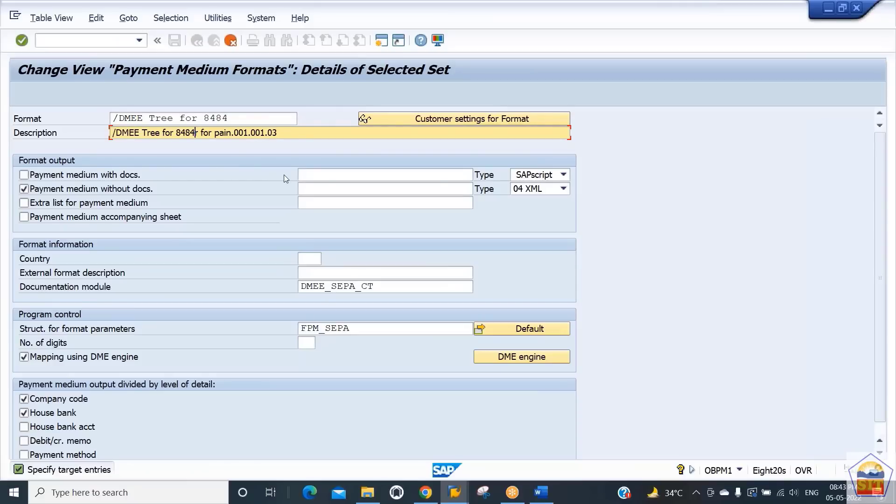
pyautogui.press('Delete')
pyautogui.press('Delete')
pyautogui.press('Delete')
pyautogui.press('Delete')
pyautogui.press('Delete')
pyautogui.press('Delete')
pyautogui.press('Delete')
pyautogui.press('Delete')
pyautogui.press('Delete')
pyautogui.press('Delete')
pyautogui.press('Delete')
pyautogui.press('Delete')
pyautogui.press('Delete')
pyautogui.press('Delete')
pyautogui.press('Delete')
pyautogui.press('Delete')
pyautogui.press('Delete')
pyautogui.press('Delete')
pyautogui.press('Delete')
pyautogui.press('Delete')
pyautogui.hotkey('shift', 'Home')
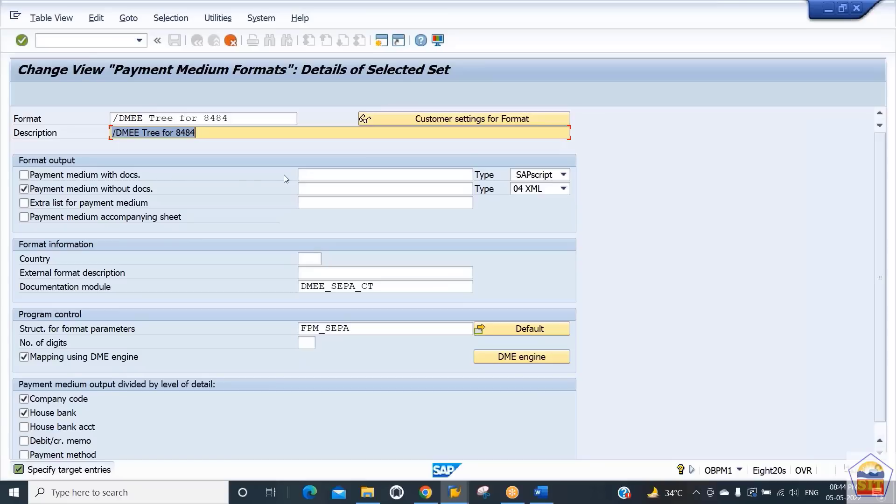
pyautogui.write('Payment ')
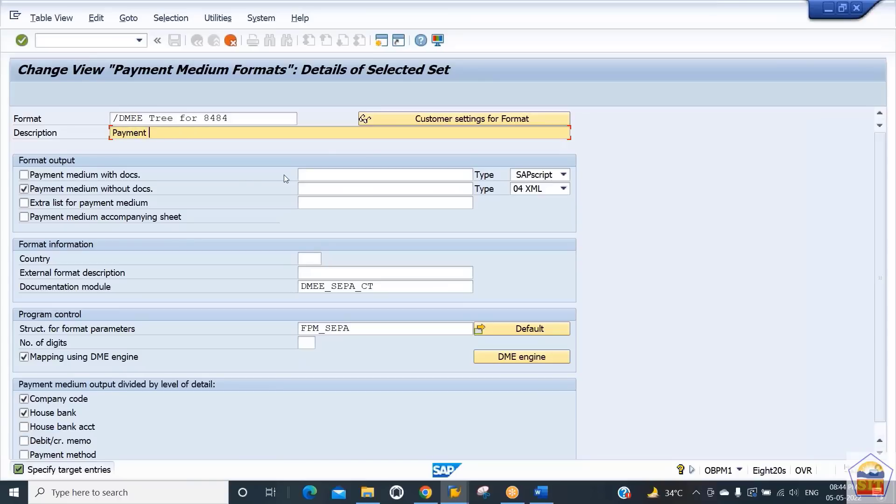
pyautogui.write('Medium Format for 8484')
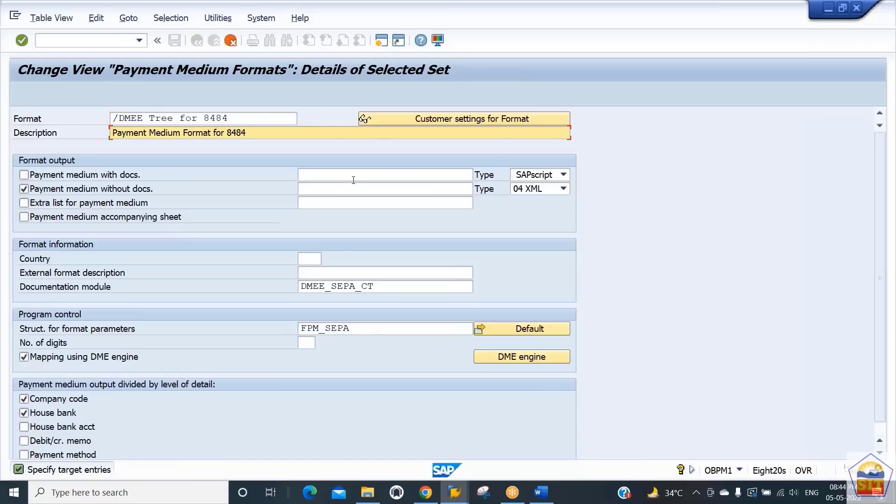
pyautogui.click(546, 193)
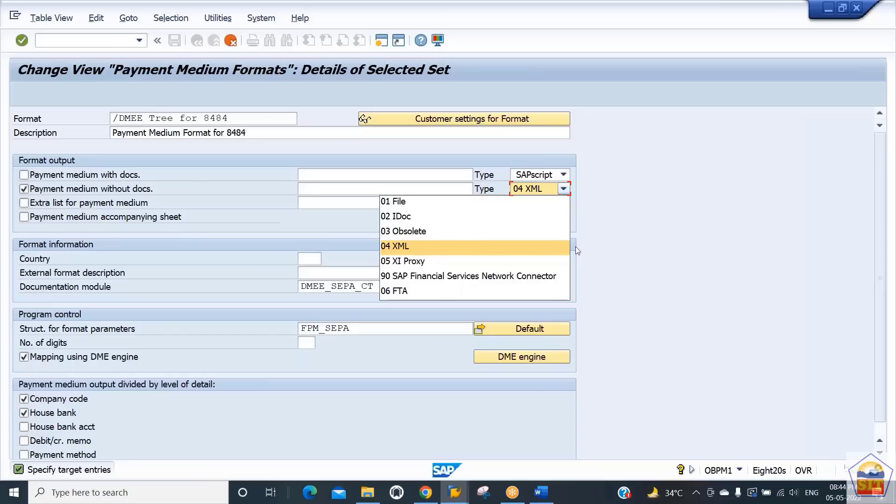
pyautogui.click(601, 254)
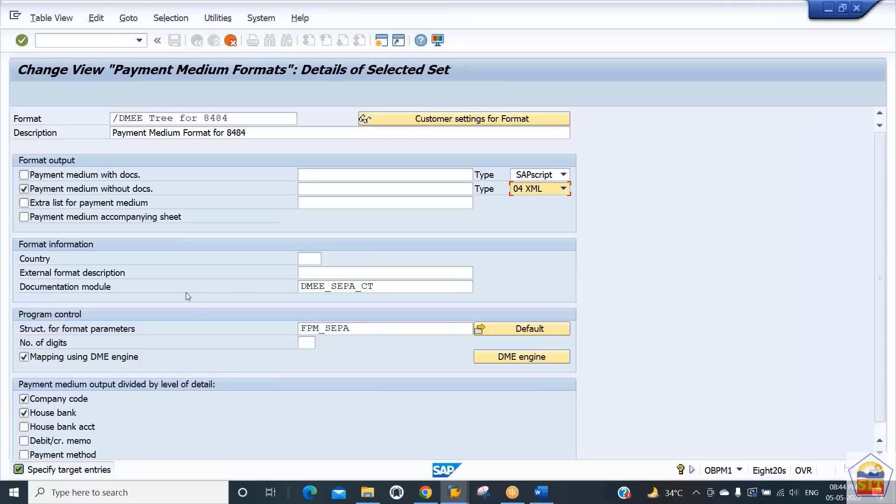
# - Copy the payment medium format together with all its dependent entries and acknowledge the copy notice
pyautogui.click(370, 325)
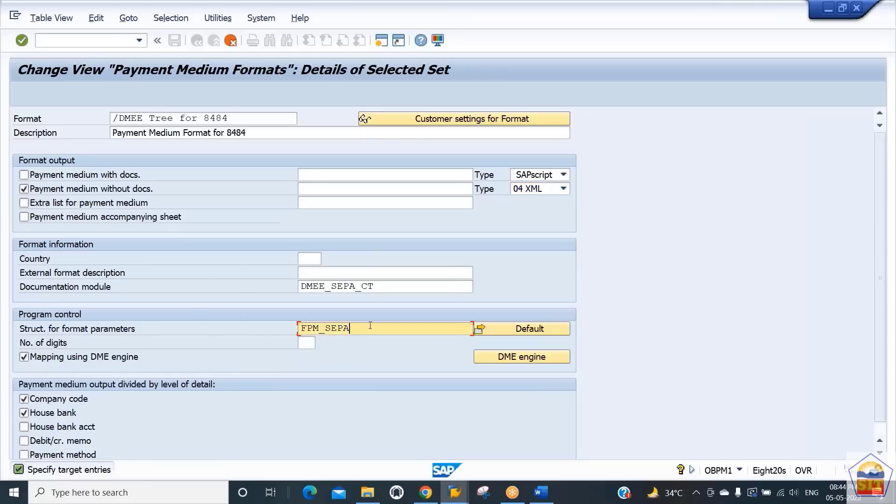
pyautogui.press('Return')
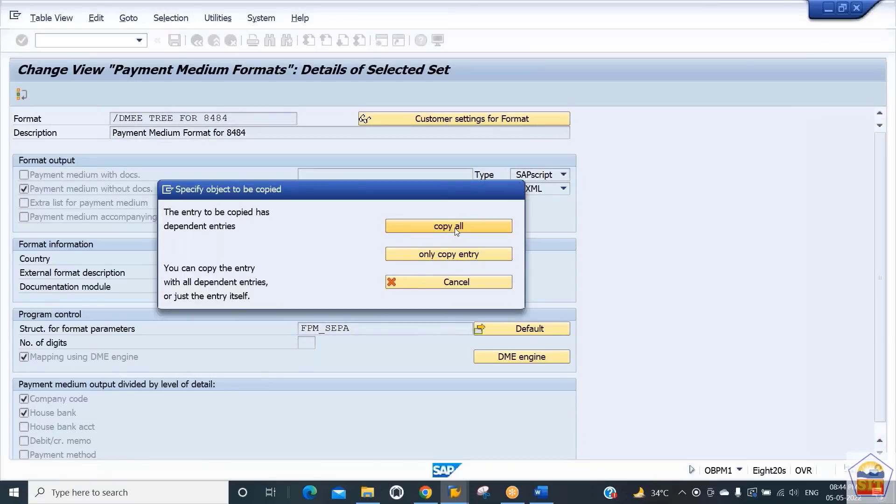
pyautogui.click(457, 229)
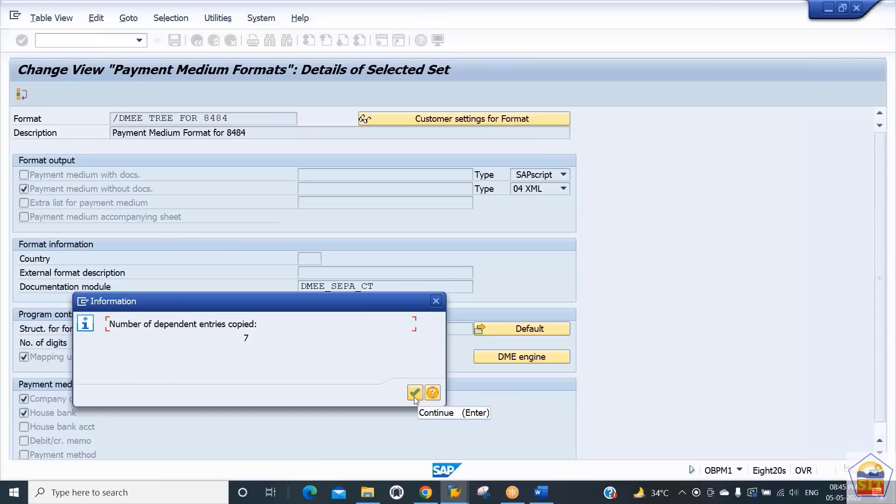
pyautogui.click(415, 394)
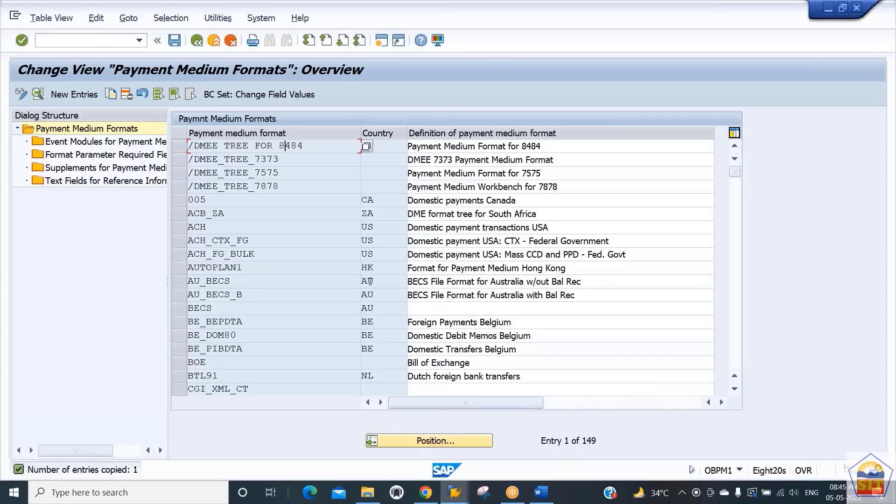
# - Save the new /DMEE TREE FOR 8484 payment medium format and acknowledge the customizing information notice
pyautogui.click(293, 145)
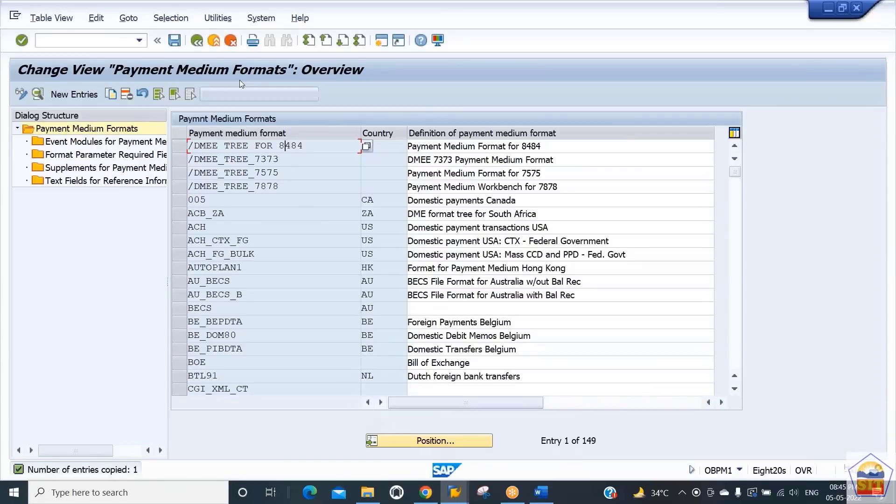
pyautogui.click(175, 42)
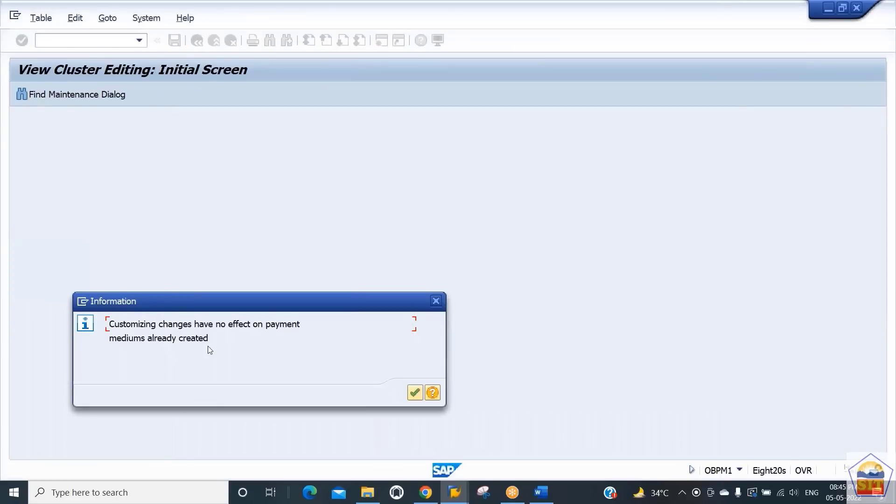
pyautogui.click(416, 393)
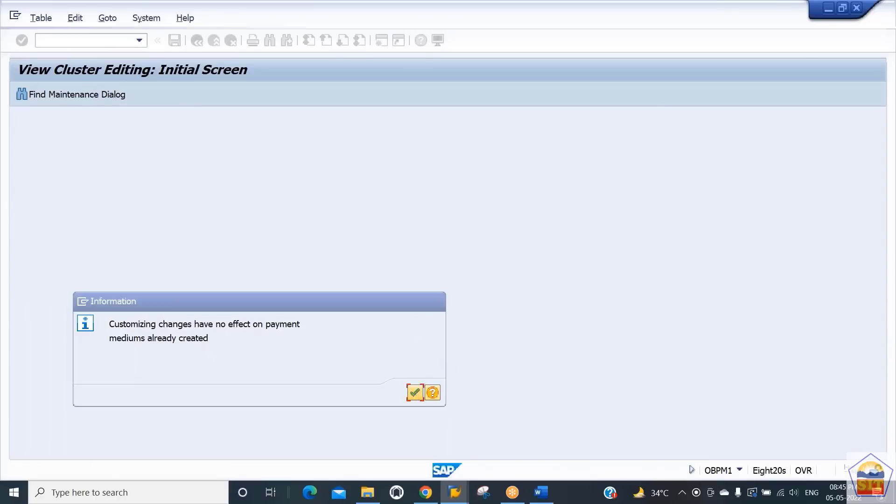
pyautogui.click(280, 239)
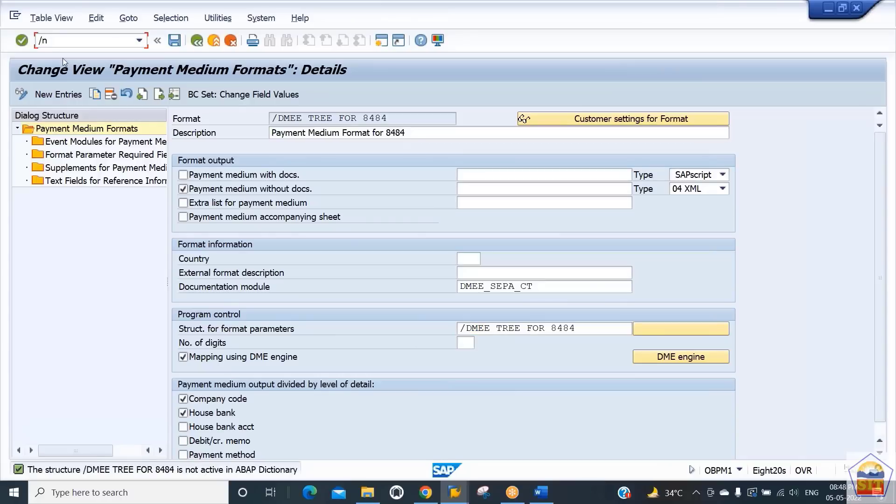
# - Open transaction FBZP and review company code 8484 under All company codes
pyautogui.write('fbzp')
pyautogui.press('Return')
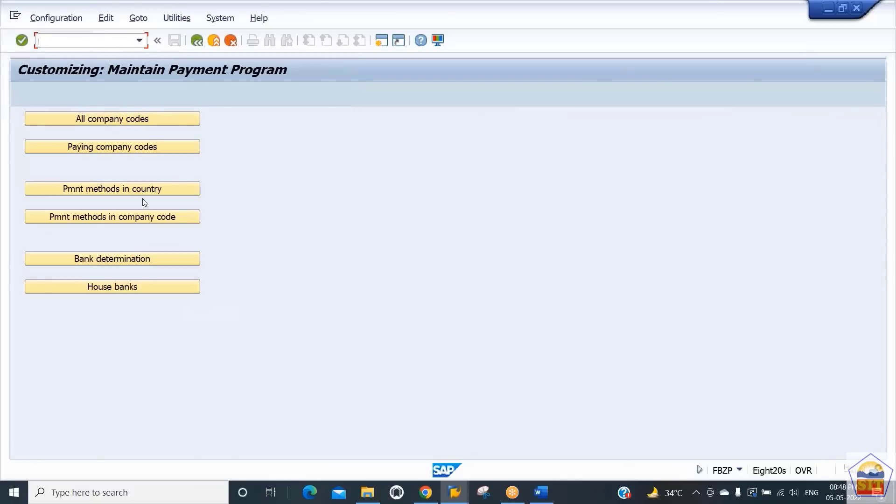
pyautogui.click(135, 122)
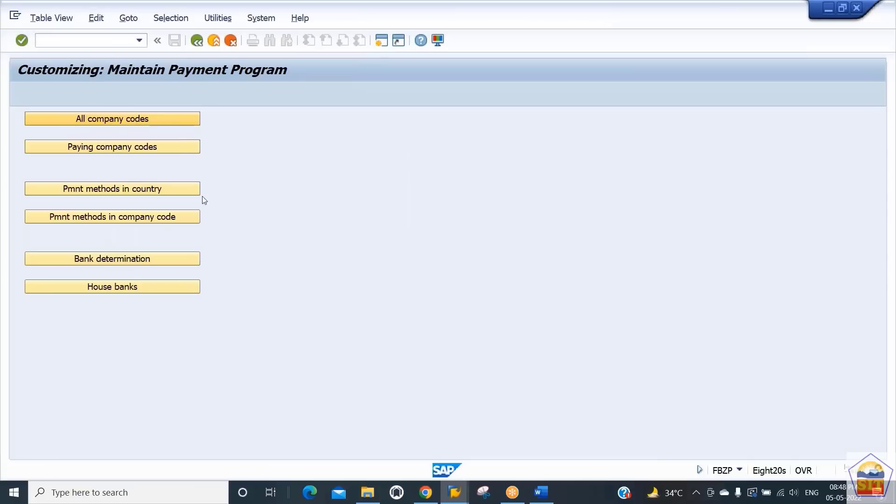
pyautogui.click(208, 443)
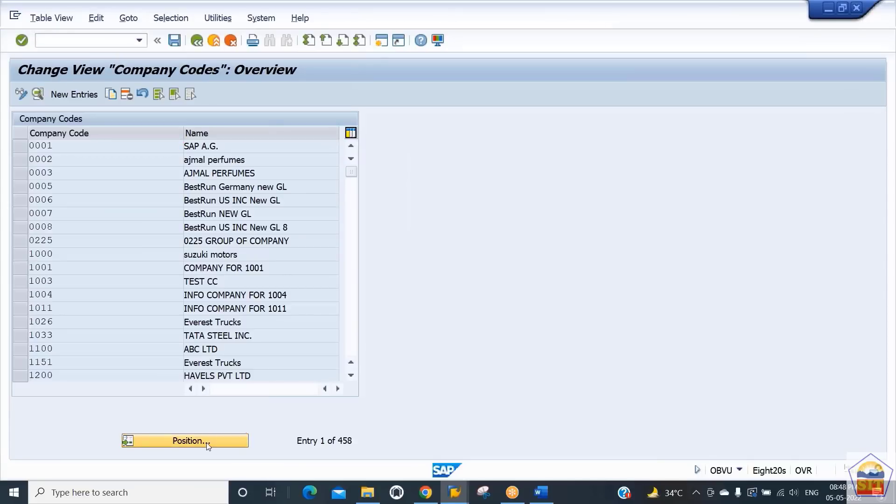
pyautogui.write('8484')
pyautogui.press('Return')
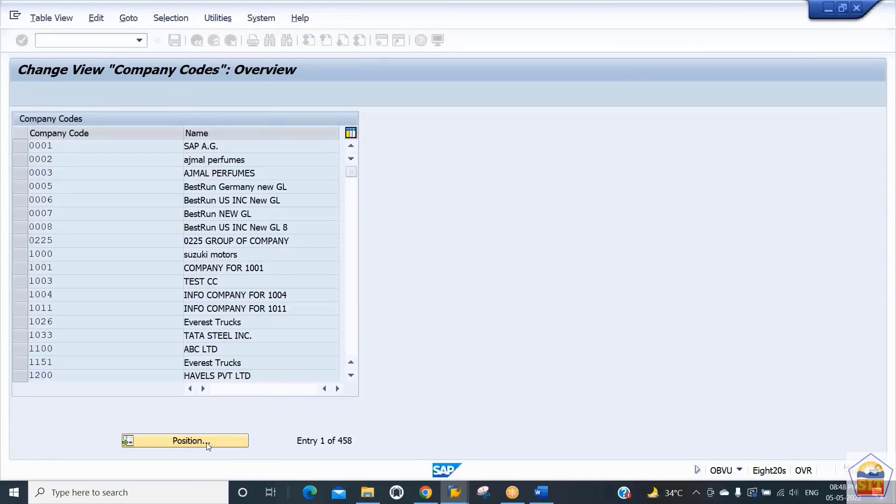
pyautogui.doubleClick(77, 147)
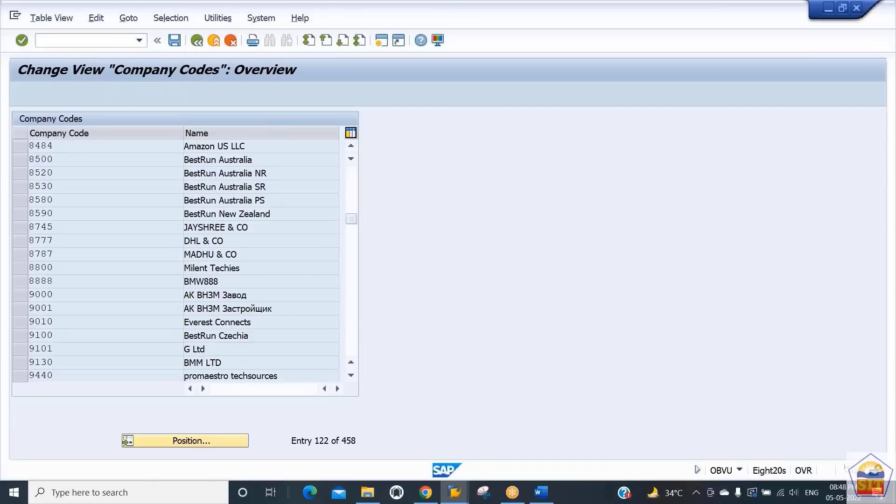
pyautogui.click(198, 44)
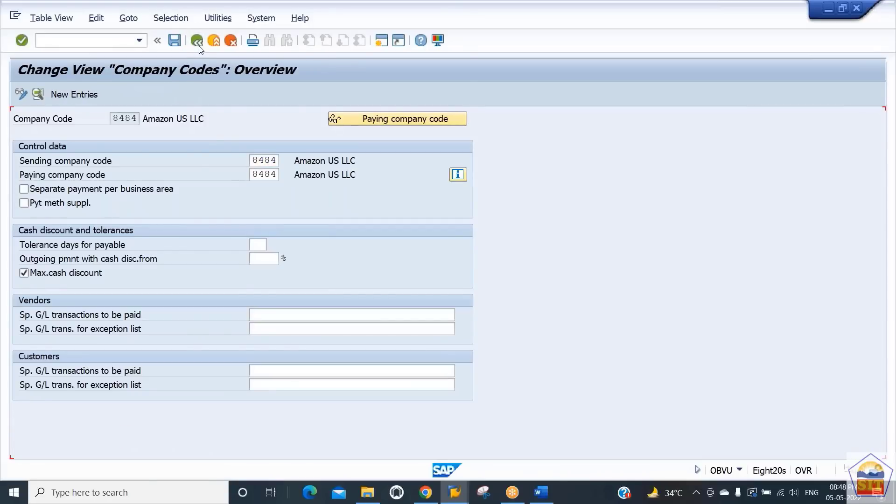
pyautogui.press('F3')
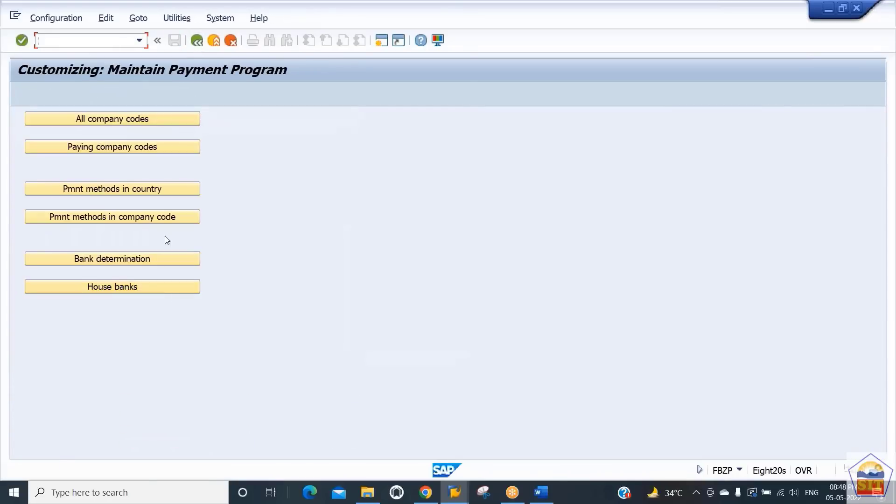
# - Review the paying company code settings for company code 8484
pyautogui.click(132, 147)
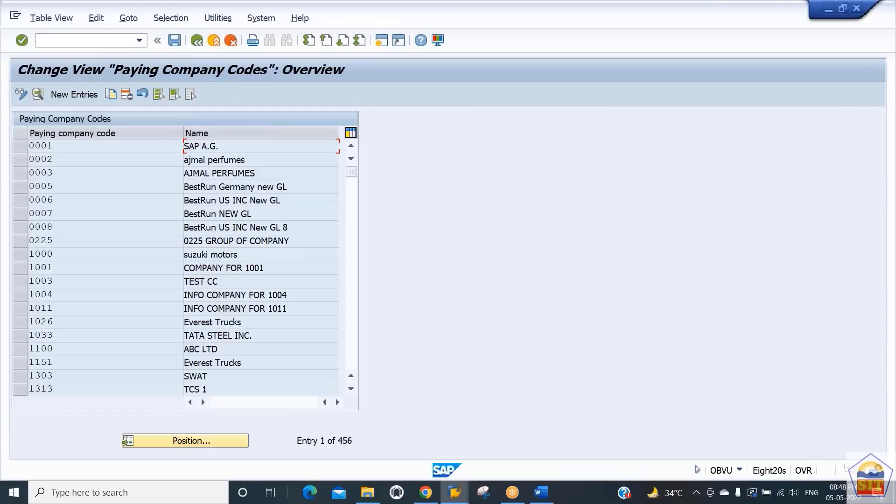
pyautogui.click(200, 443)
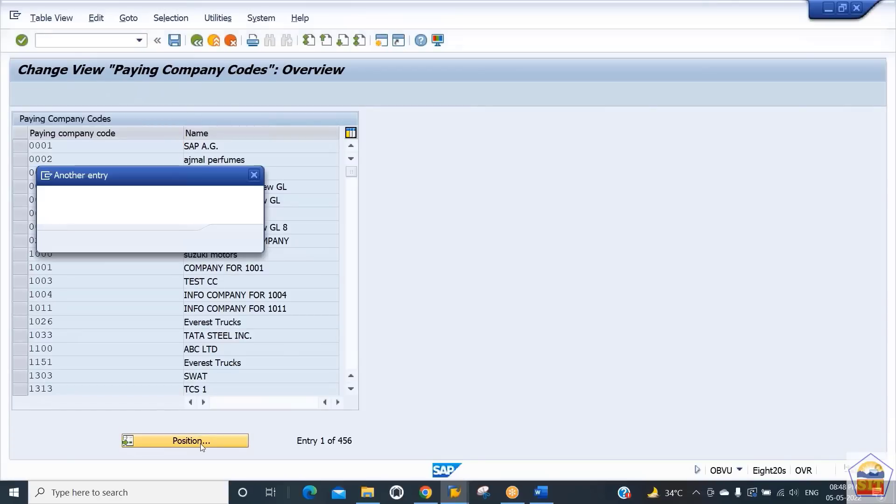
pyautogui.write('8484')
pyautogui.press('Return')
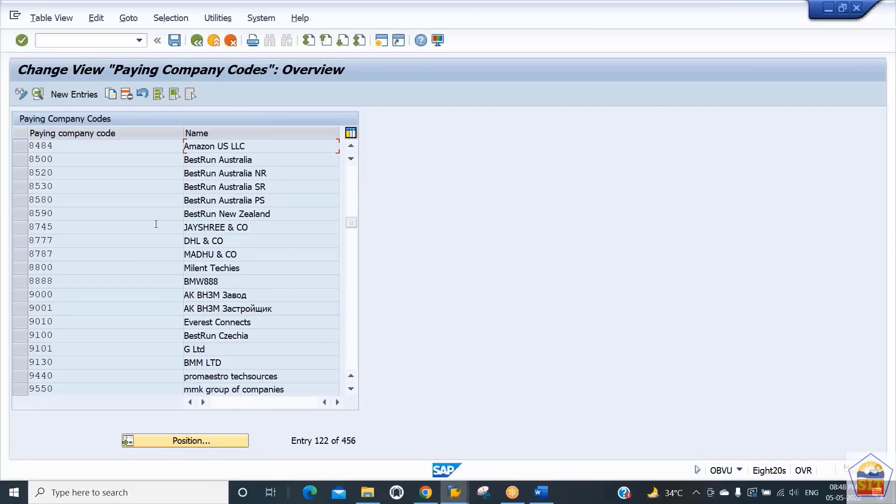
pyautogui.click(37, 96)
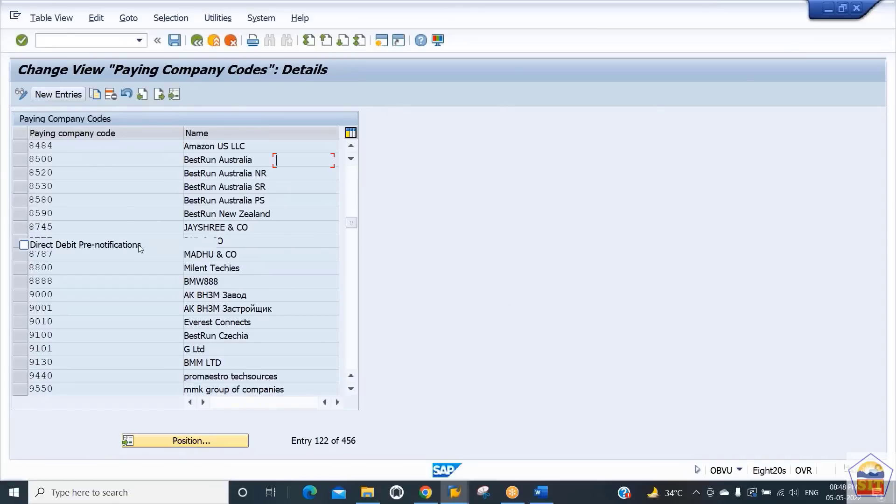
pyautogui.click(116, 315)
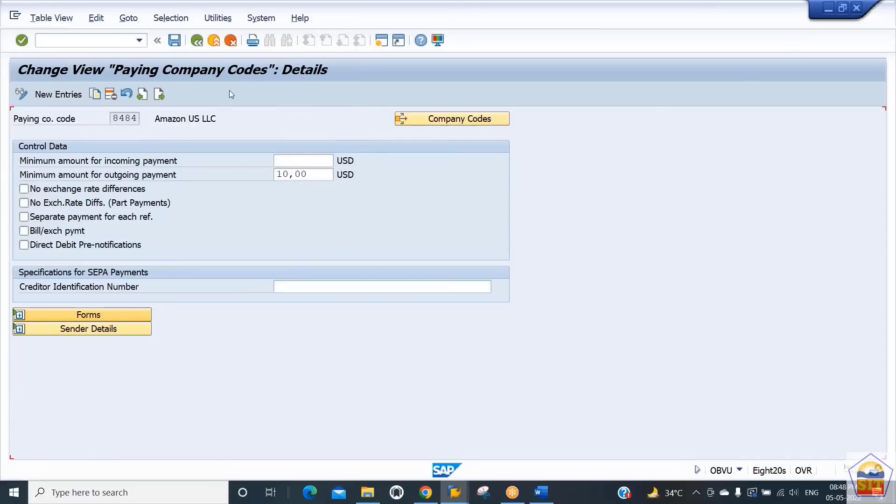
pyautogui.click(200, 43)
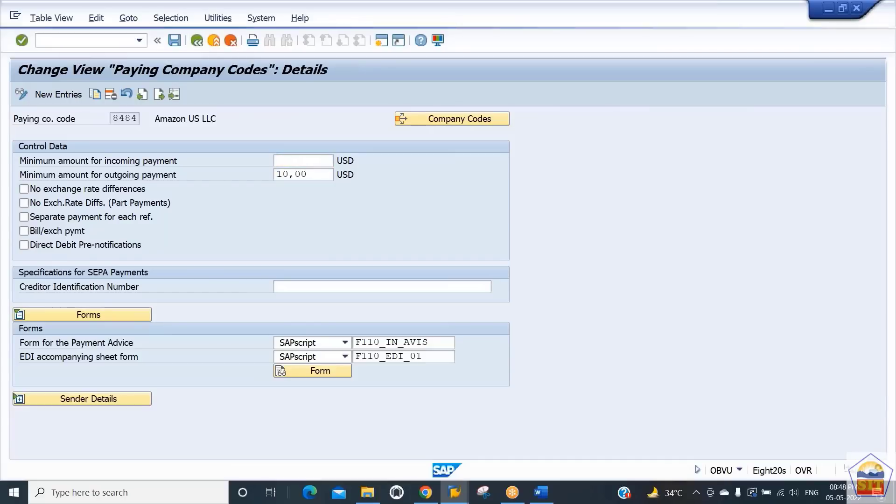
pyautogui.press('F3')
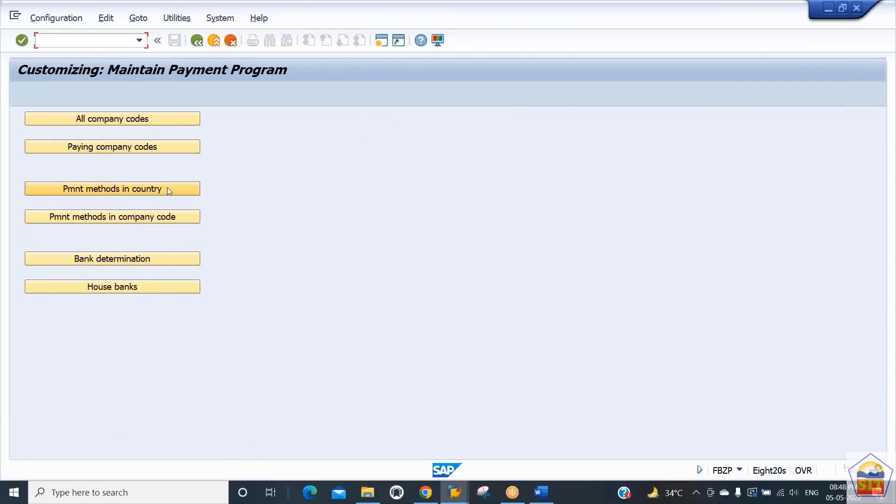
# - Locate payment method R (DMEE Payment Method US) for country US under payment methods in country and open its details
pyautogui.click(167, 187)
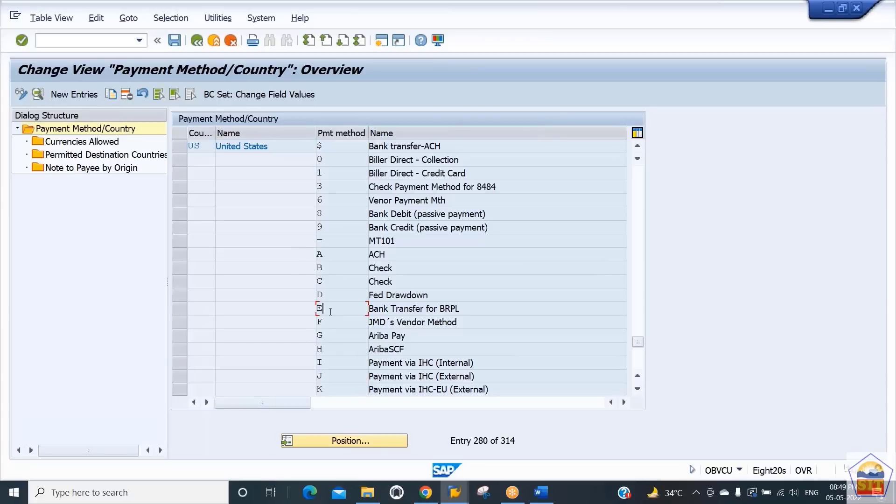
pyautogui.click(321, 440)
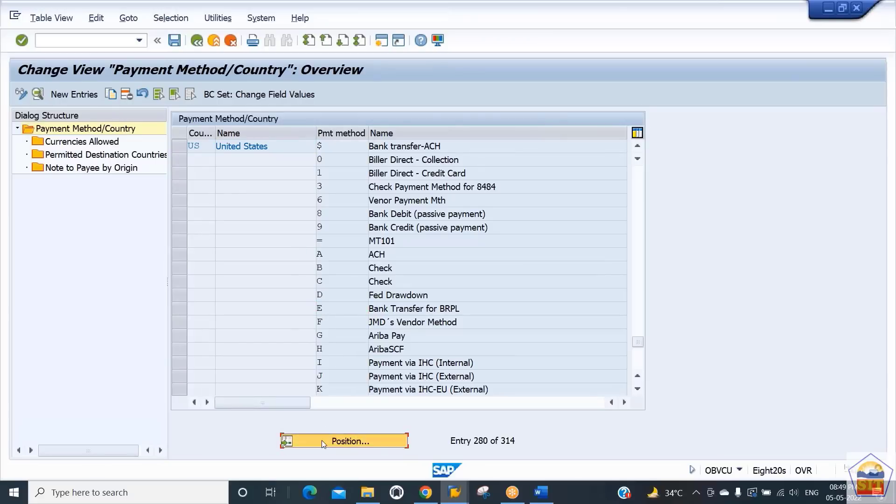
pyautogui.write('usd')
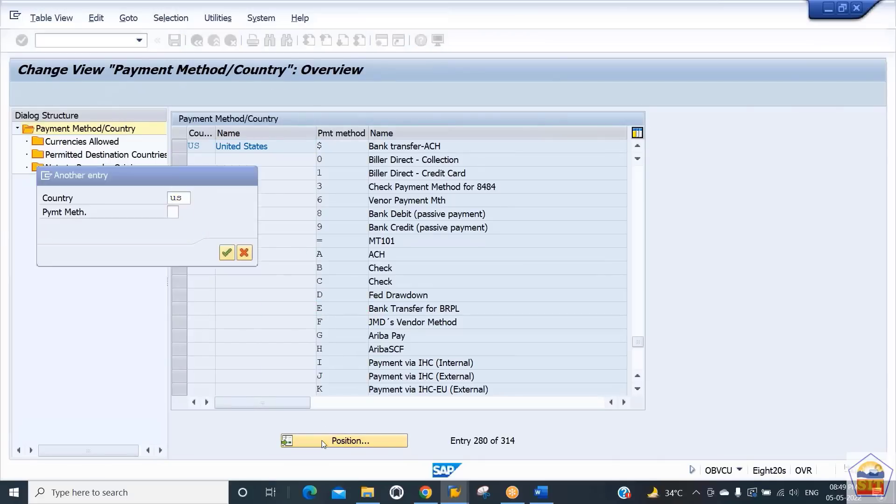
pyautogui.press('Return')
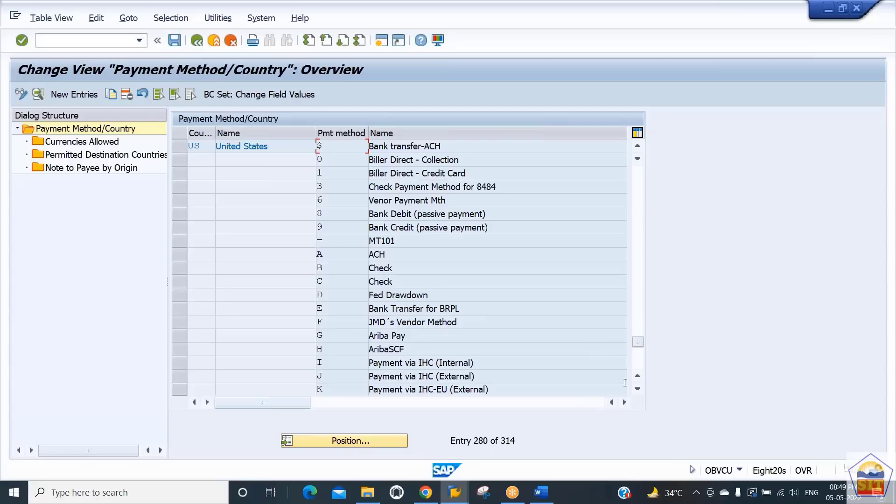
pyautogui.click(637, 389)
pyautogui.click(637, 389)
pyautogui.click(637, 389)
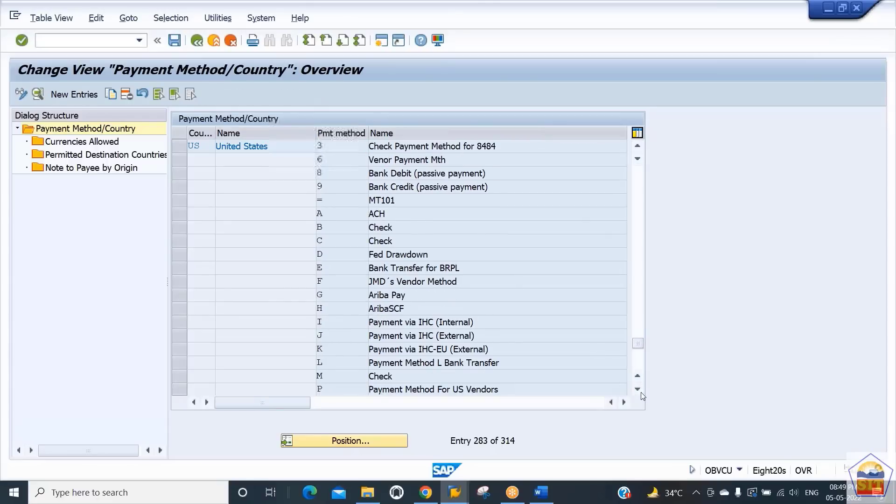
pyautogui.click(637, 389)
pyautogui.click(637, 389)
pyautogui.click(637, 389)
pyautogui.click(638, 389)
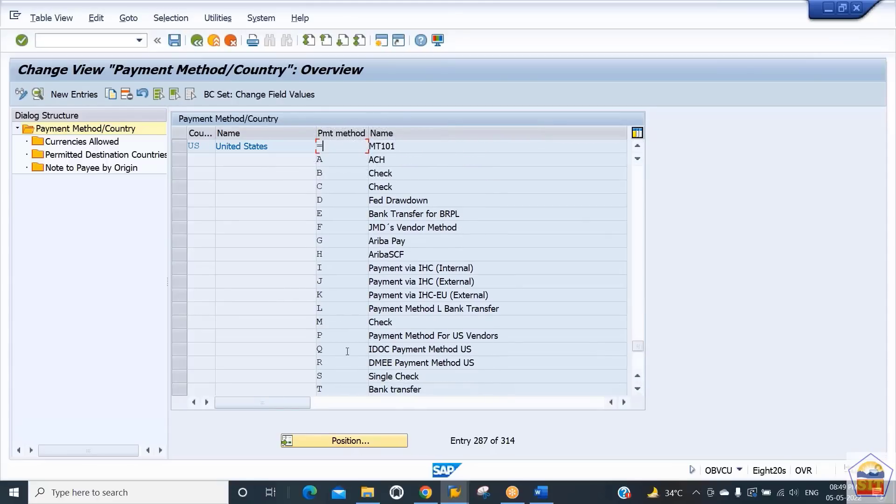
pyautogui.moveTo(377, 361); pyautogui.dragTo(444, 360)
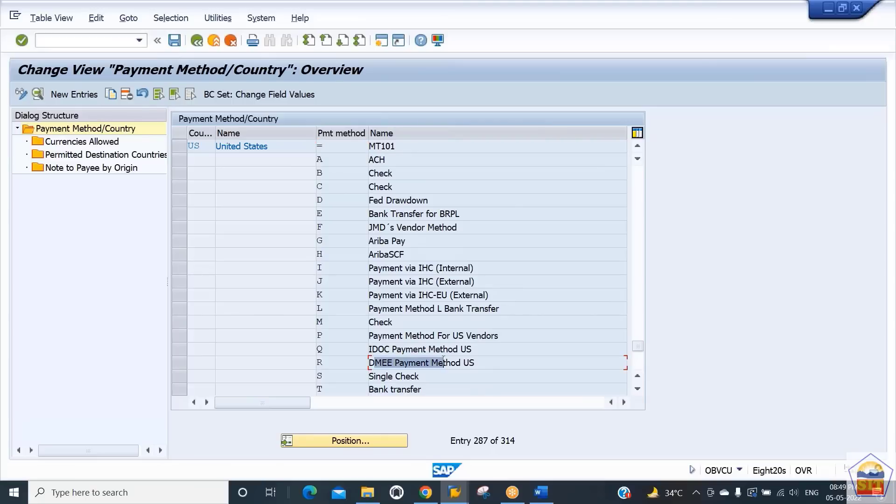
pyautogui.click(332, 366)
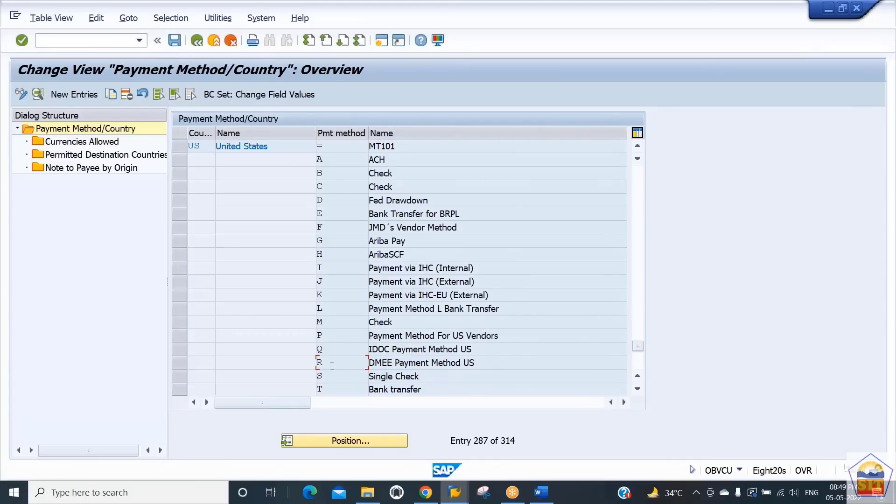
pyautogui.press('F2')
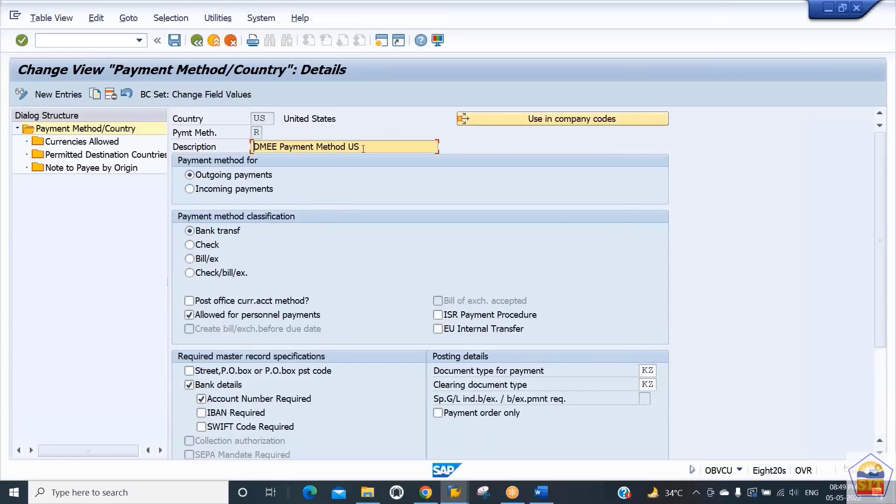
# - Set the document type for payment of US payment method R to ZP
pyautogui.moveTo(369, 148); pyautogui.dragTo(246, 149)
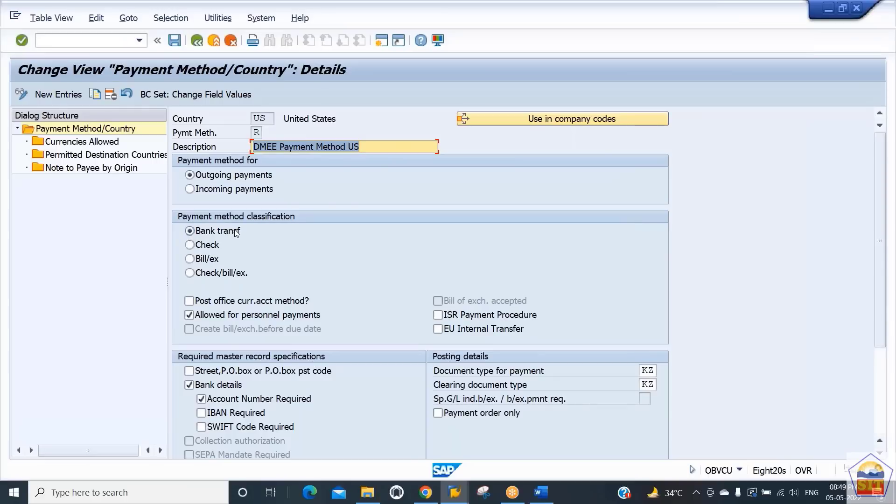
pyautogui.click(655, 371)
pyautogui.press('BackSpace')
pyautogui.press('BackSpace')
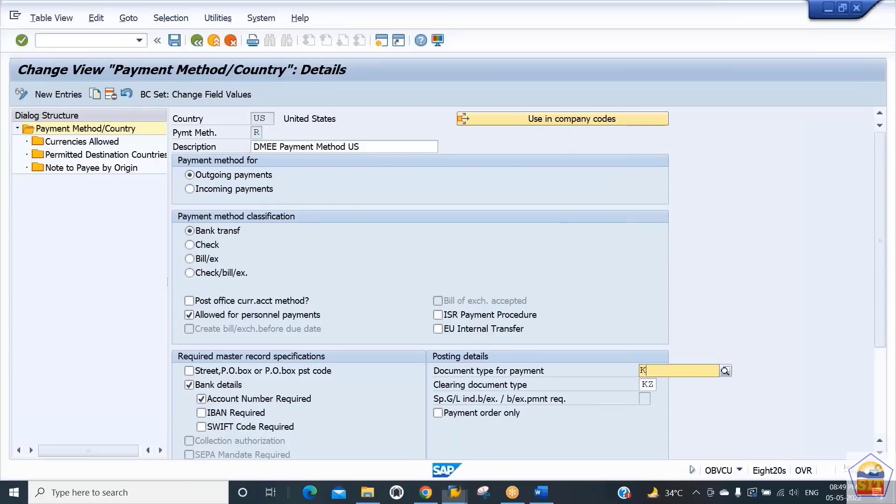
pyautogui.write('ZP')
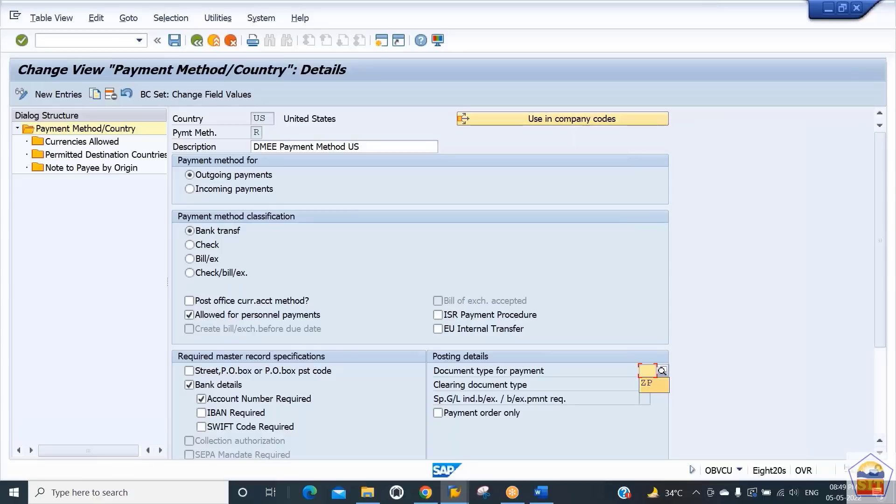
# - Set the clearing document type for US payment method R to ZV
pyautogui.press('Tab')
pyautogui.press('Delete')
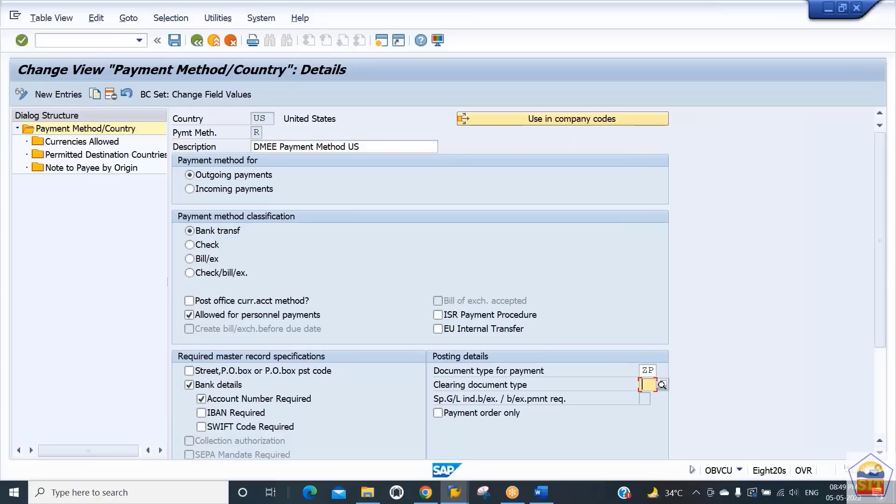
pyautogui.write('Z')
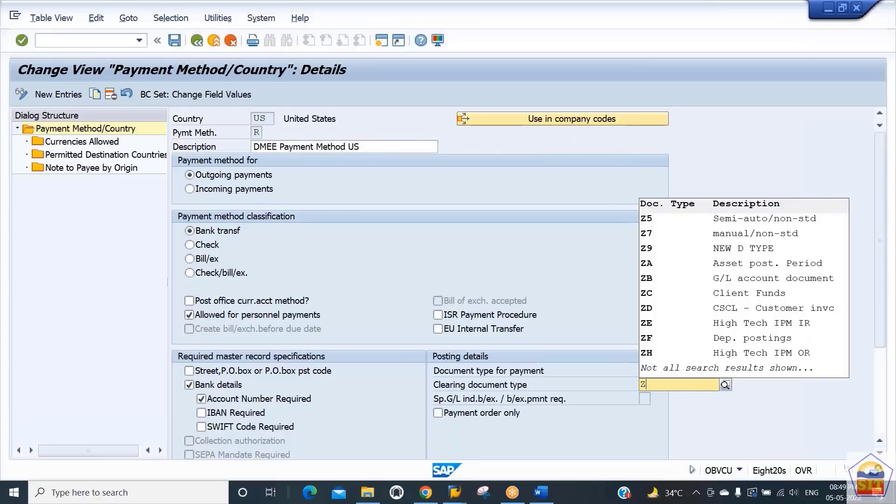
pyautogui.write('V')
pyautogui.press('Down')
pyautogui.press('Return')
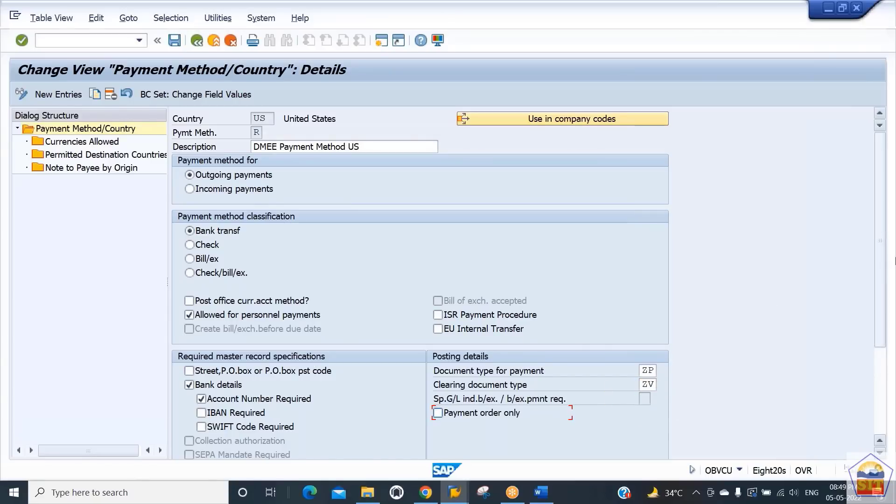
# - Replace the payment medium workbench format with the DMEE tree format for 8484 (Payment Medium Format for 8484)
pyautogui.scroll(-5, 881, 260)
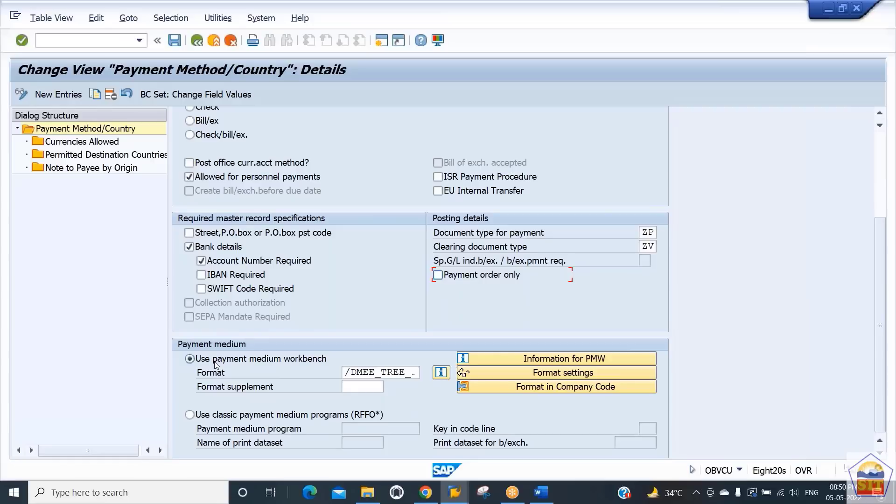
pyautogui.click(361, 371)
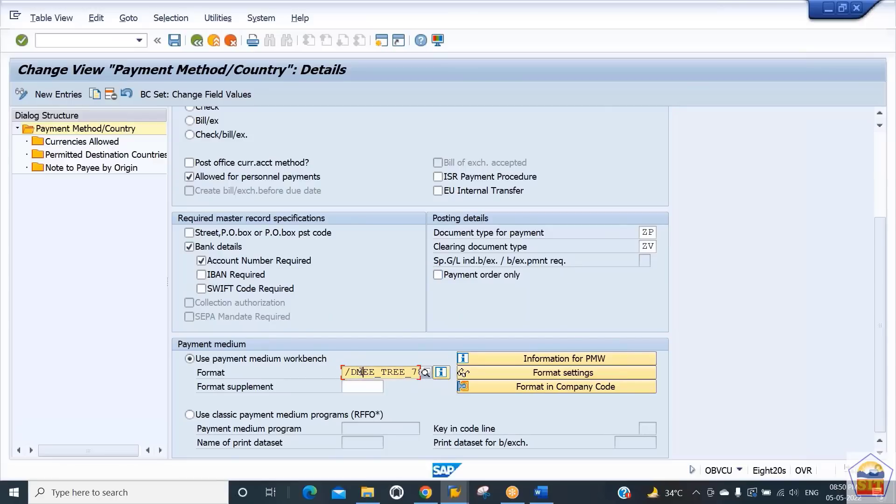
pyautogui.doubleClick(360, 371)
pyautogui.press('BackSpace')
pyautogui.click(361, 371)
pyautogui.doubleClick(361, 372)
pyautogui.press('BackSpace')
pyautogui.click(426, 373)
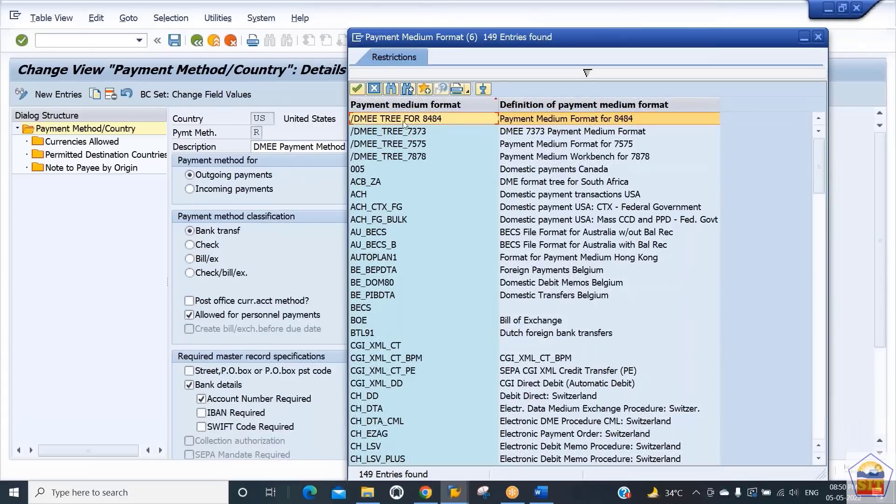
pyautogui.doubleClick(402, 121)
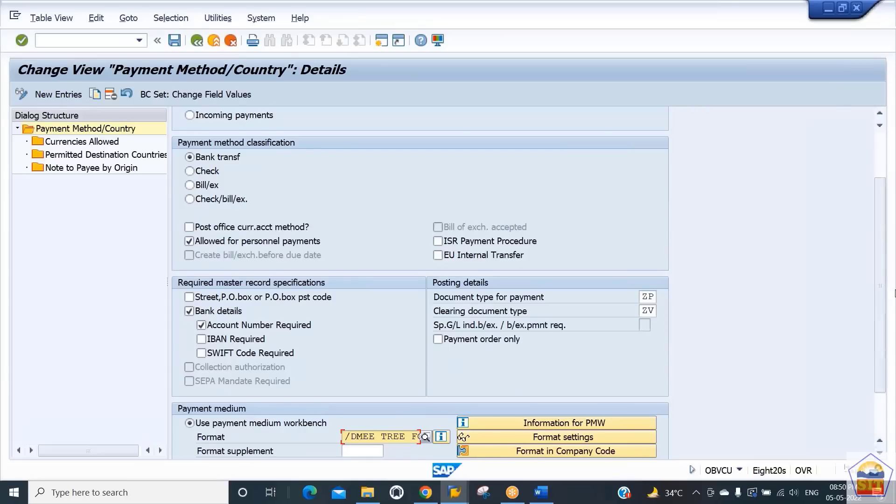
# - Save the country payment method R settings and return to the payment program menu
pyautogui.moveTo(881, 293); pyautogui.dragTo(882, 378)
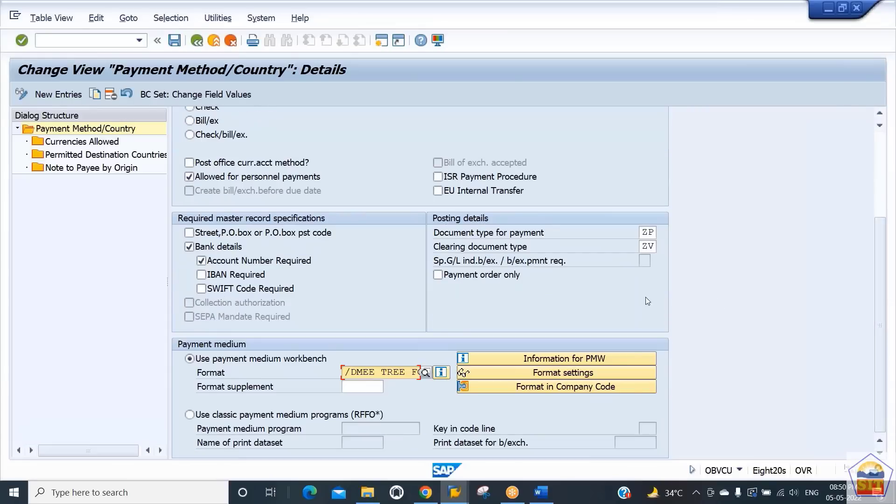
pyautogui.scroll(2, 409, 315)
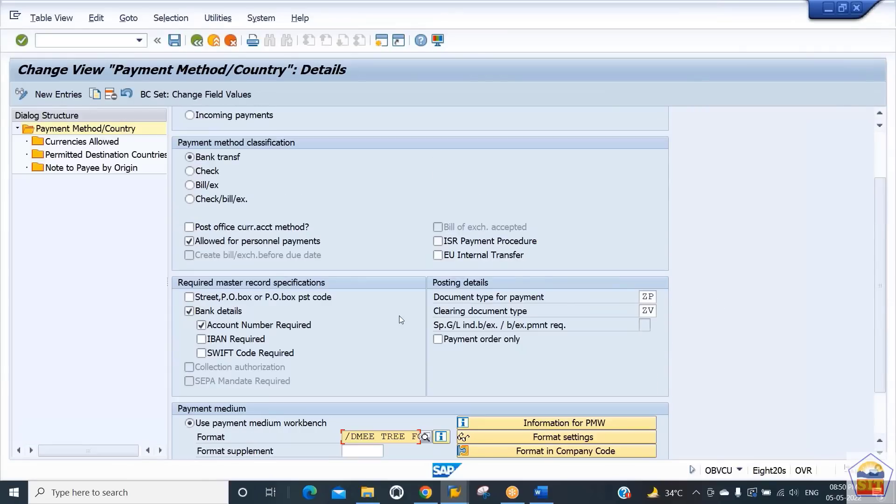
pyautogui.click(176, 41)
pyautogui.press('Return')
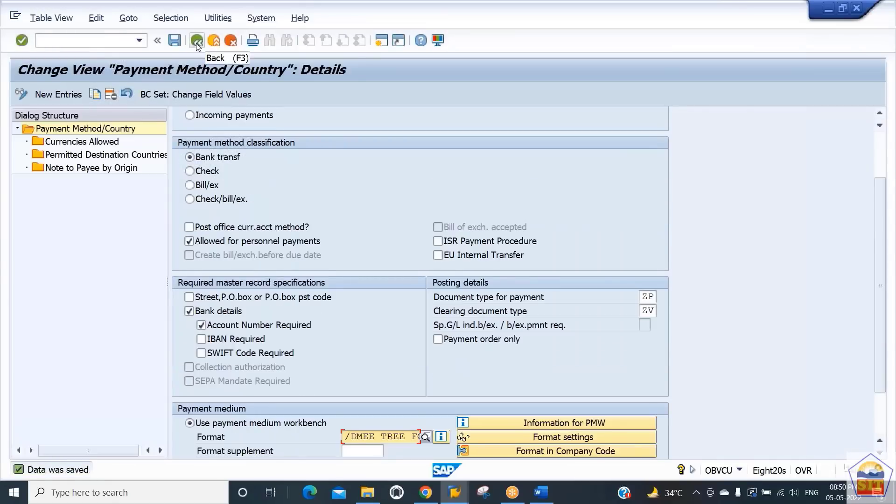
pyautogui.click(196, 42)
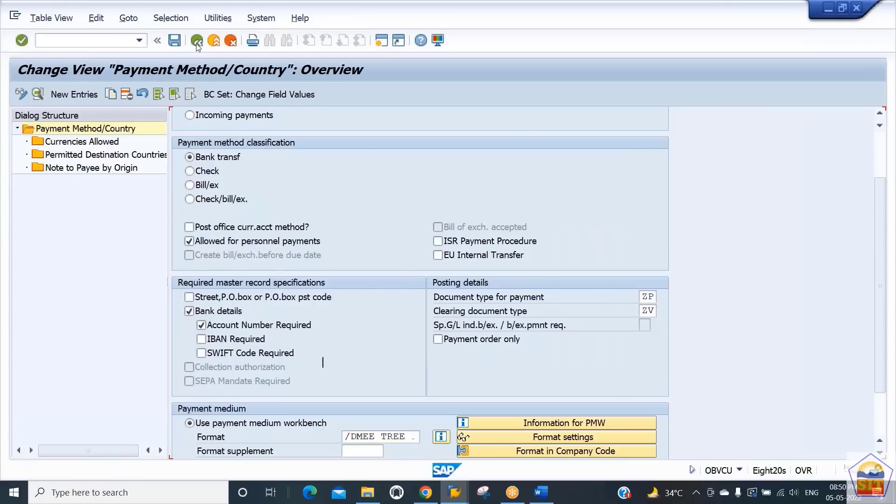
pyautogui.click(196, 42)
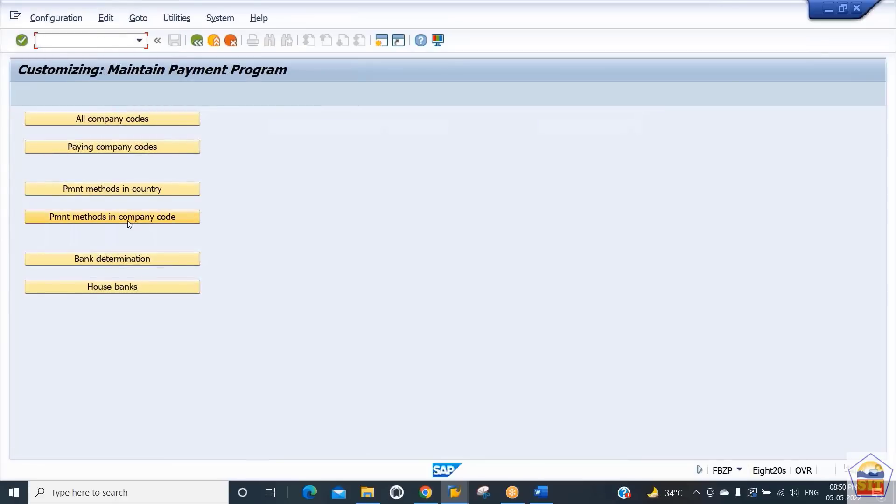
# - Copy company code 8484's payment method Q entry as payment method R, save it, and go back
pyautogui.click(128, 220)
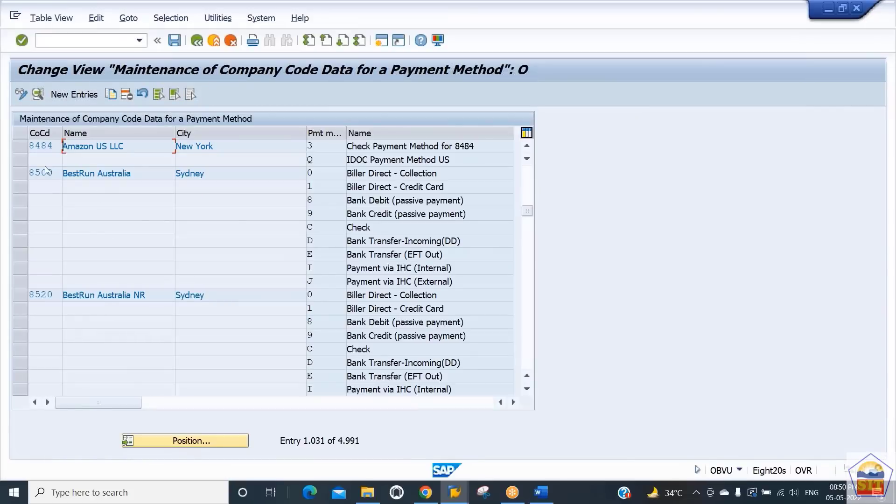
pyautogui.click(21, 158)
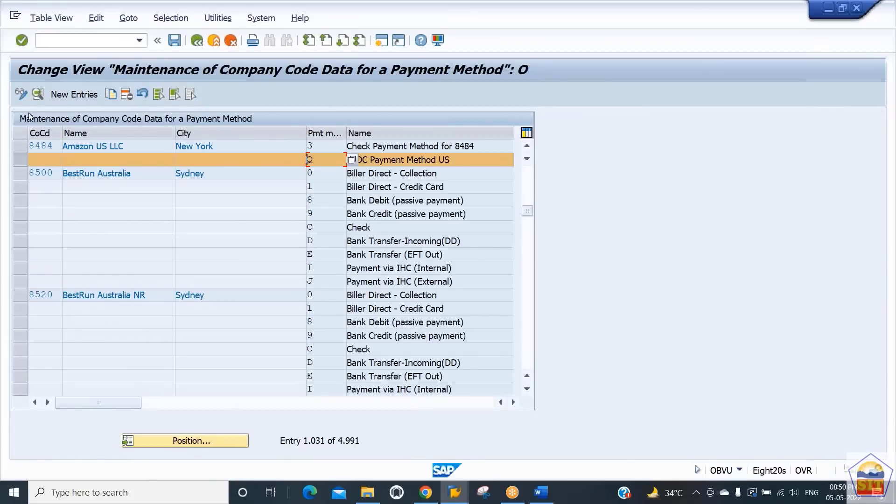
pyautogui.click(111, 95)
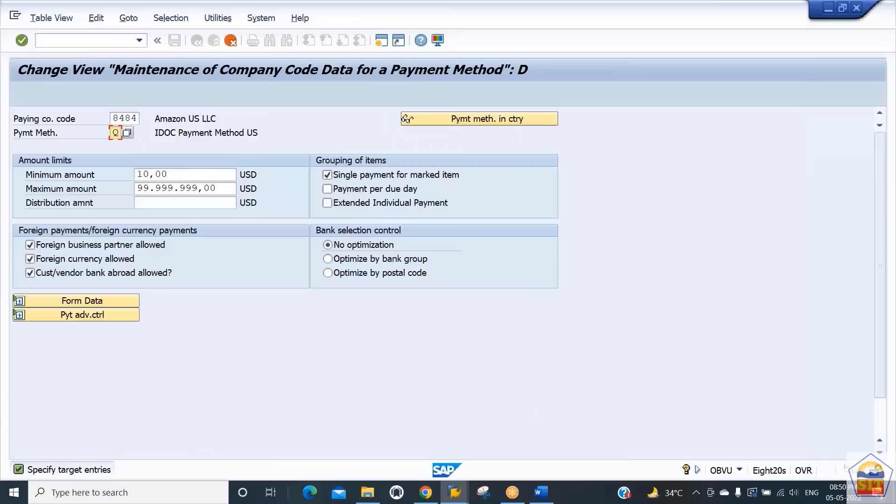
pyautogui.write('R')
pyautogui.press('Return')
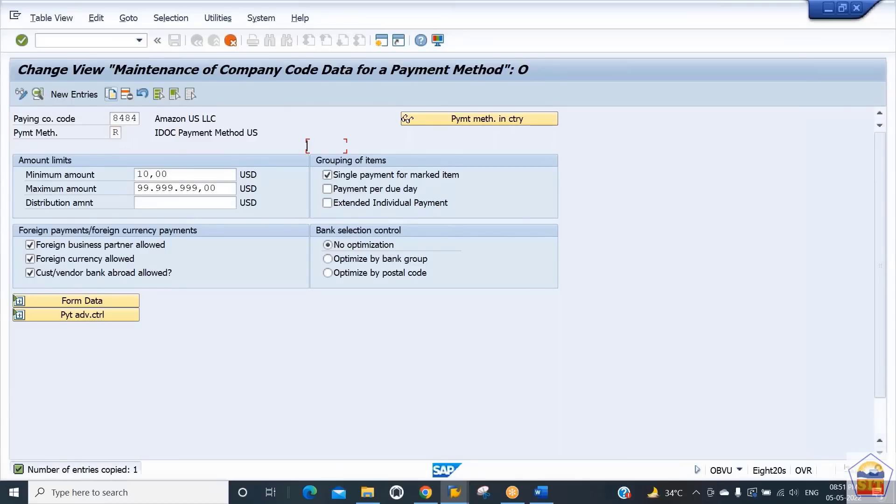
pyautogui.hotkey('ctrl', 's')
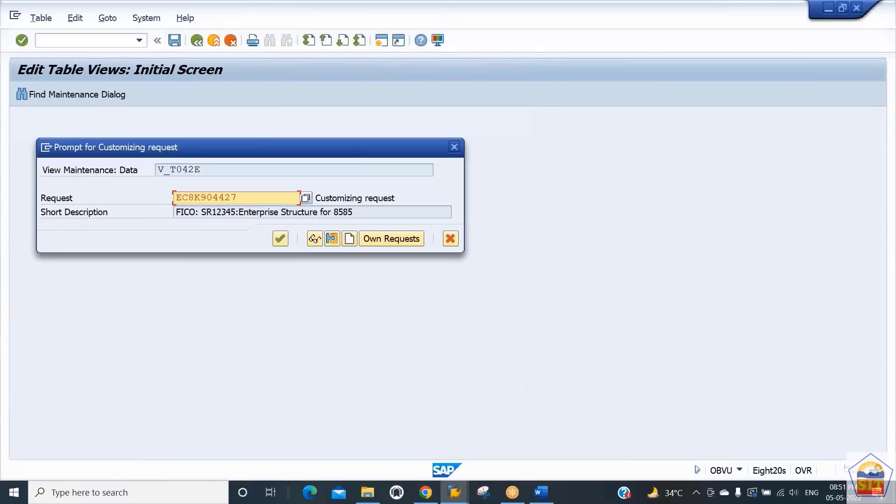
pyautogui.press('Return')
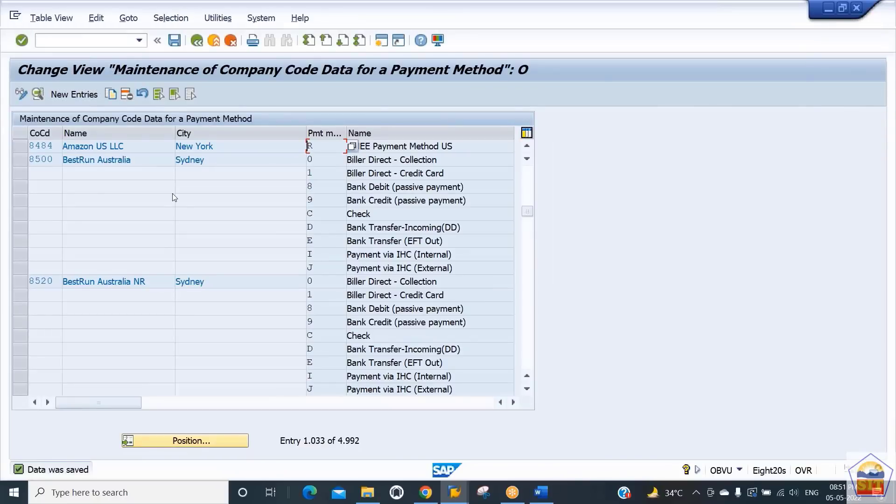
pyautogui.click(196, 43)
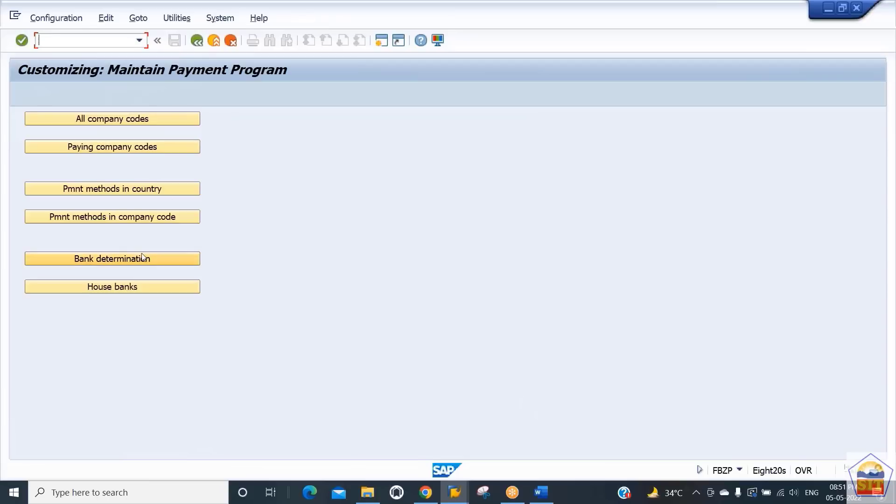
# - In bank determination for company code 8484, copy the ranking order entry for method 3 in USD as payment method R and save
pyautogui.click(136, 262)
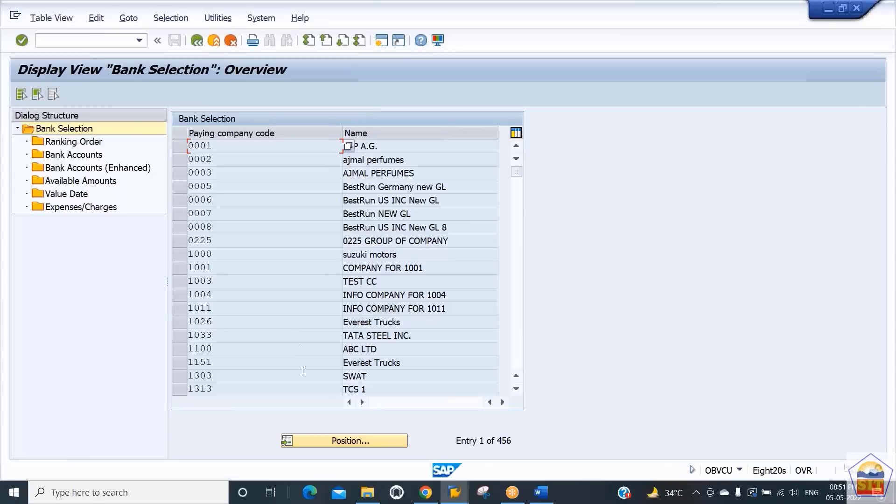
pyautogui.click(329, 442)
pyautogui.write('8484')
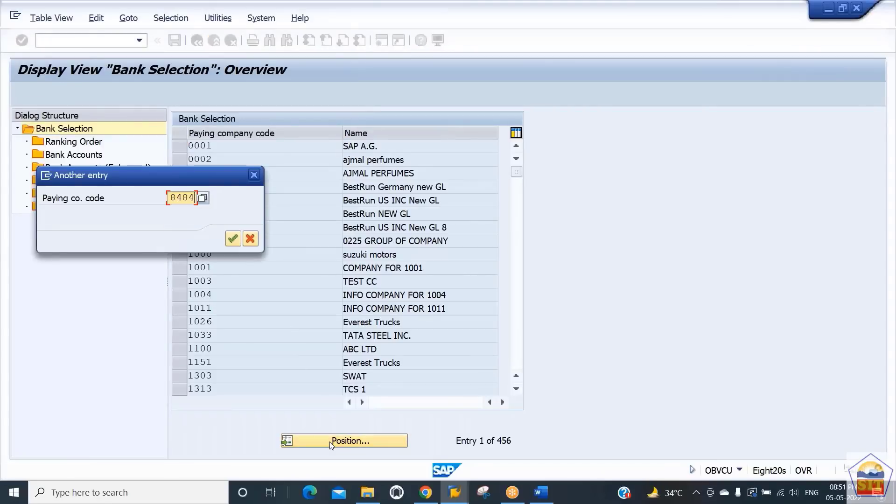
pyautogui.press('Return')
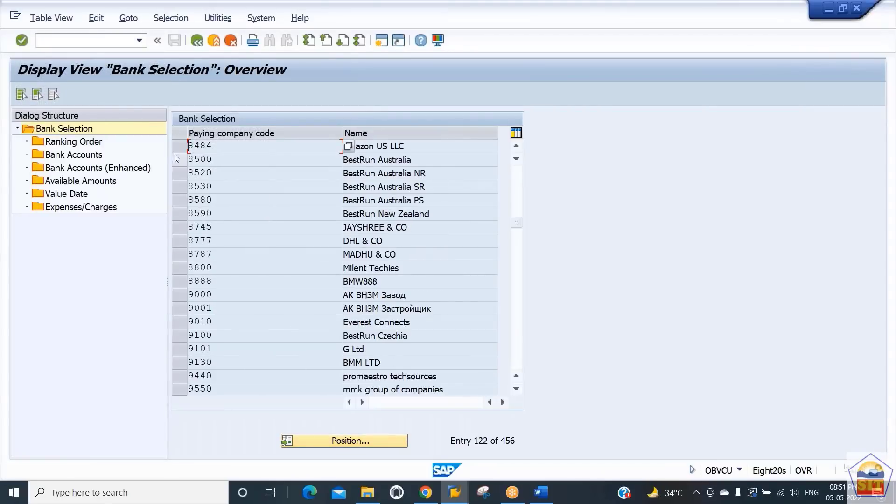
pyautogui.click(82, 146)
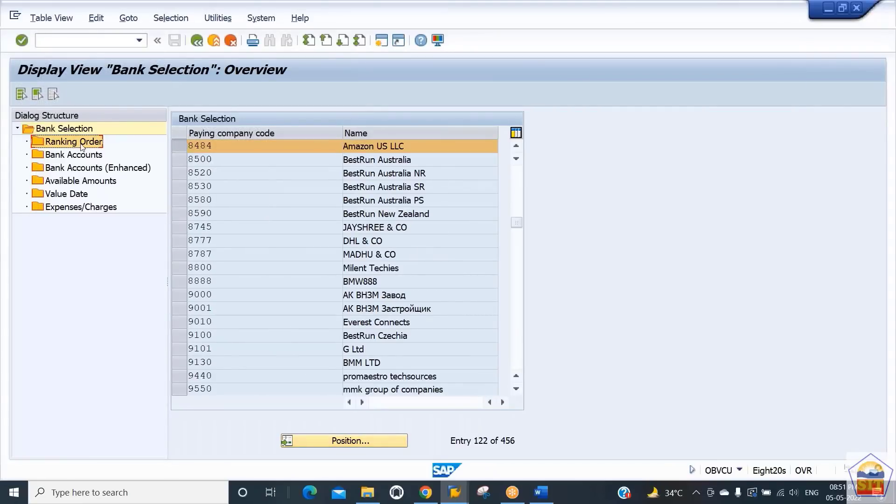
pyautogui.doubleClick(81, 146)
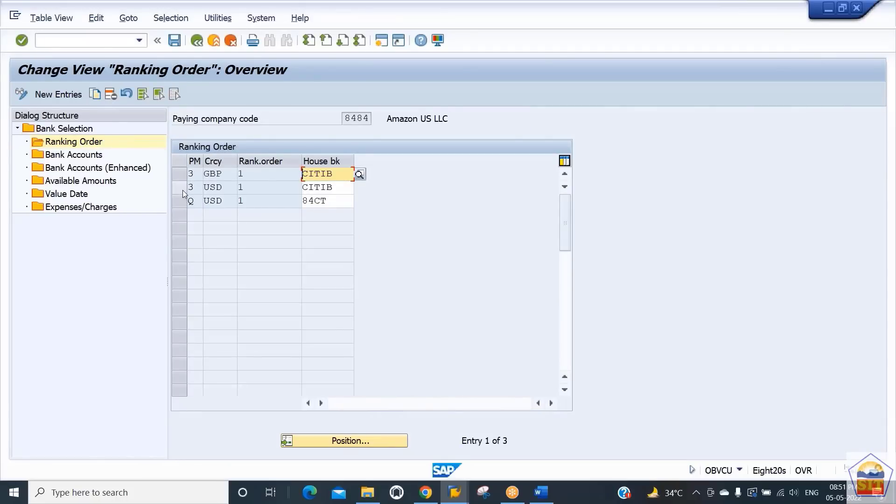
pyautogui.click(183, 190)
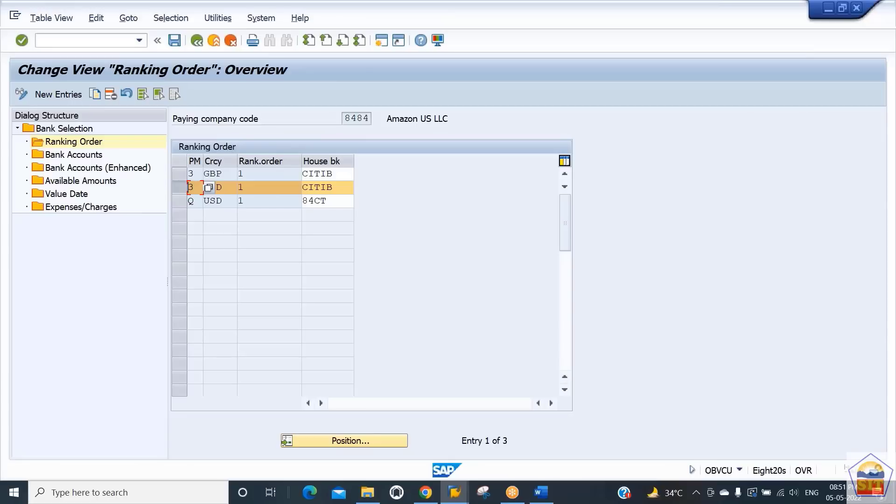
pyautogui.click(94, 95)
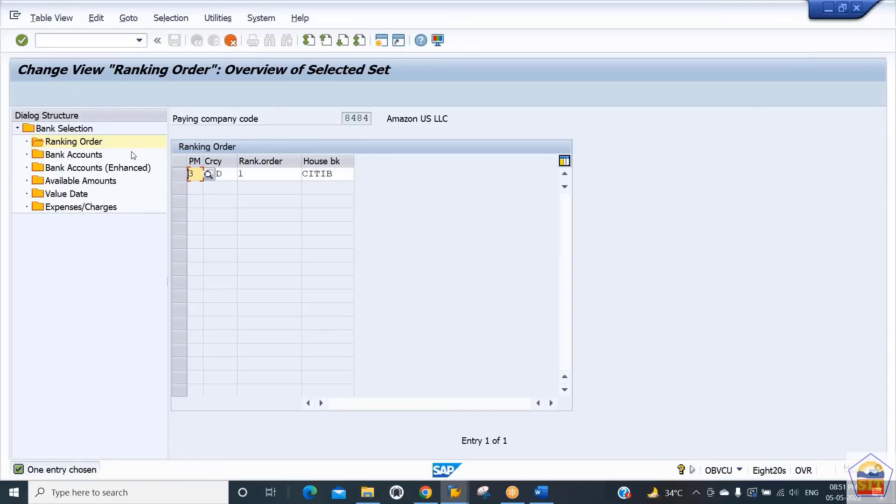
pyautogui.write('R')
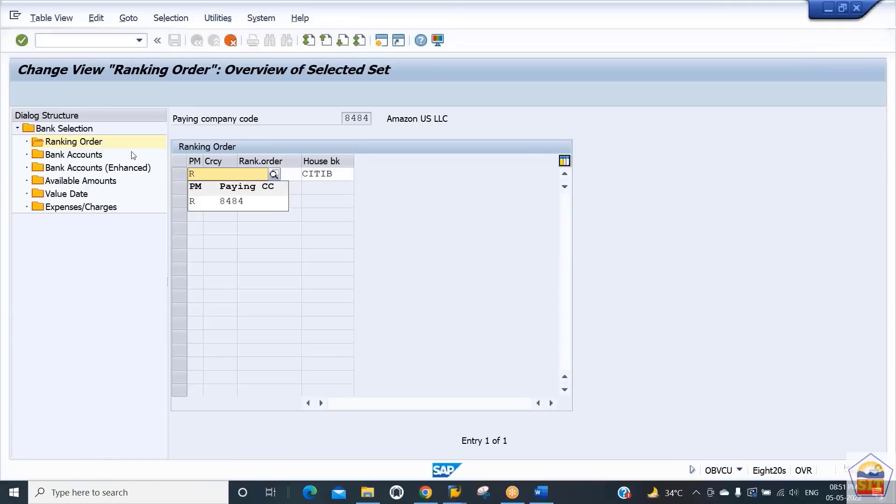
pyautogui.press('Down')
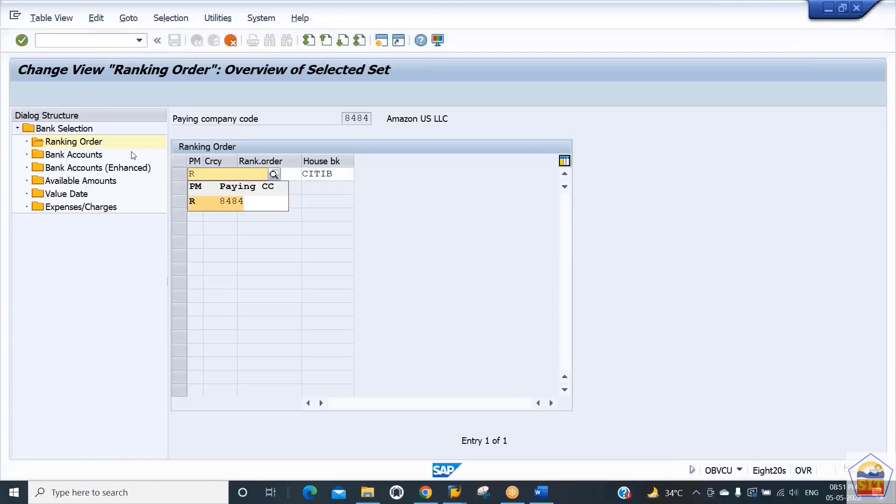
pyautogui.press('Return')
pyautogui.press('Tab')
pyautogui.press('Tab')
pyautogui.press('Return')
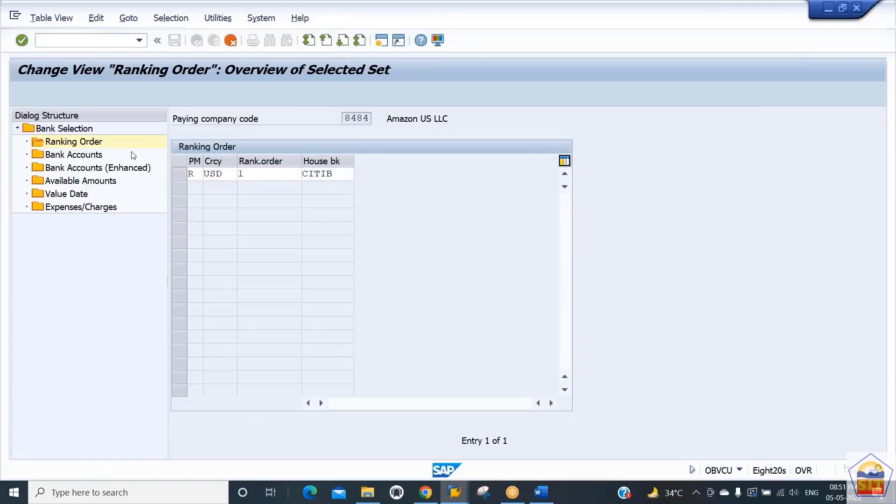
pyautogui.hotkey('ctrl', 's')
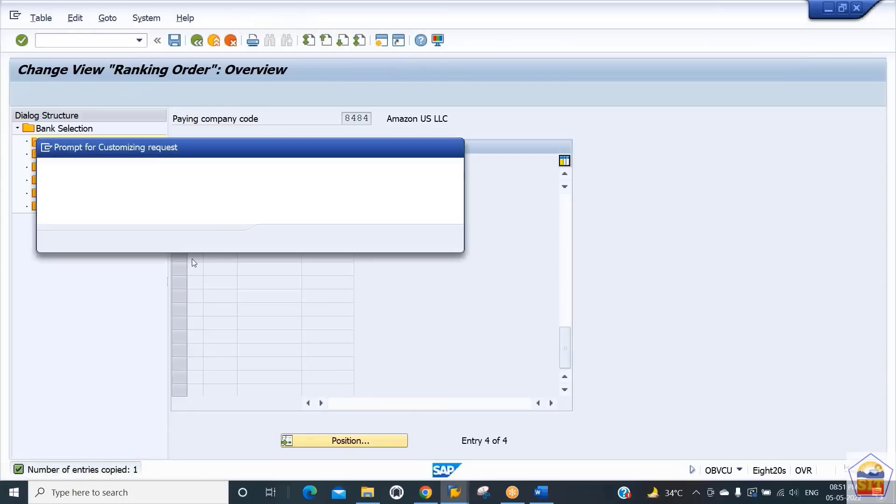
pyautogui.press('Return')
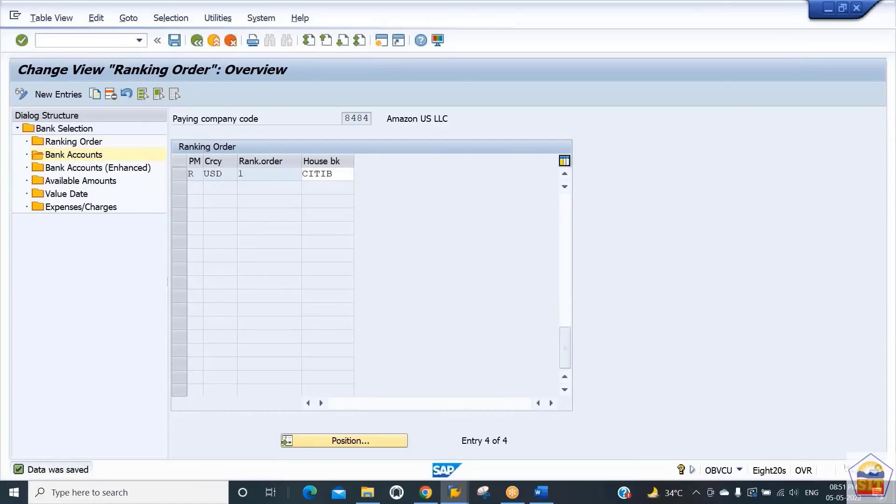
# - Copy the CITIB bank account entry for method 3 as payment method R in company code 8484
pyautogui.doubleClick(73, 155)
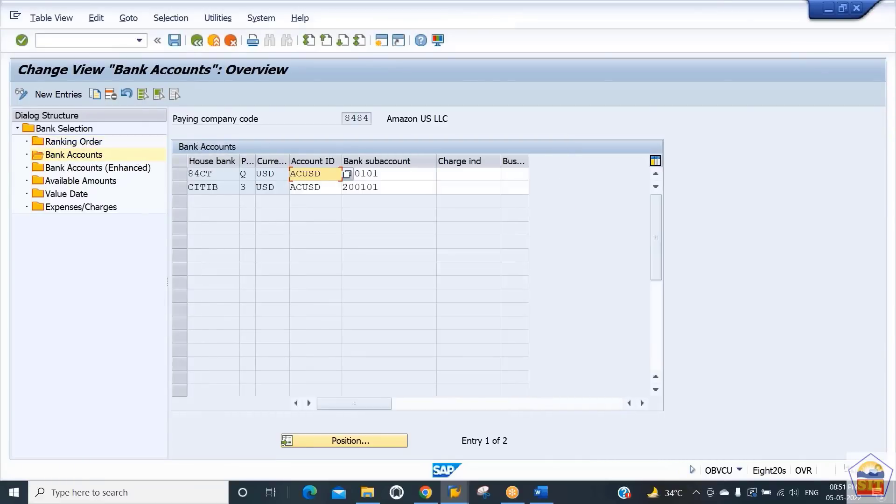
pyautogui.click(184, 189)
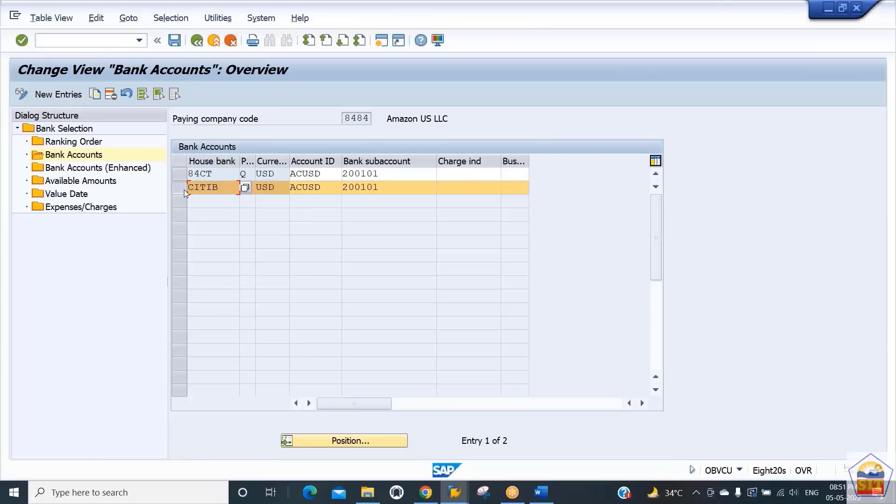
pyautogui.click(97, 94)
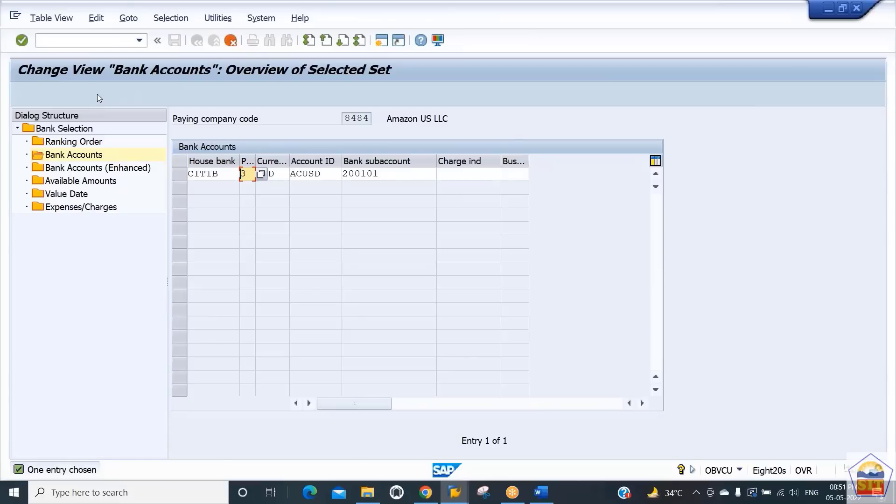
pyautogui.write('R')
pyautogui.press('Return')
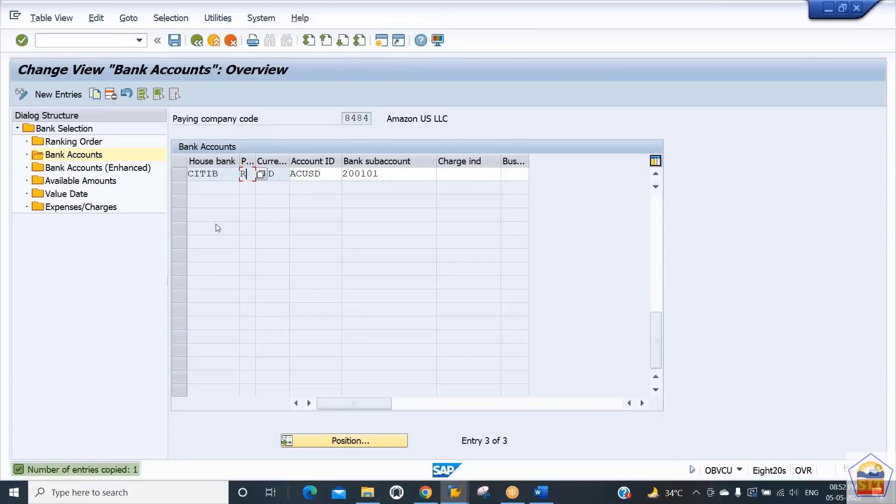
# - Save the copied bank account entry, check the available amounts for company code 8484's house banks, and return to the payment program menu
pyautogui.hotkey('ctrl', 's')
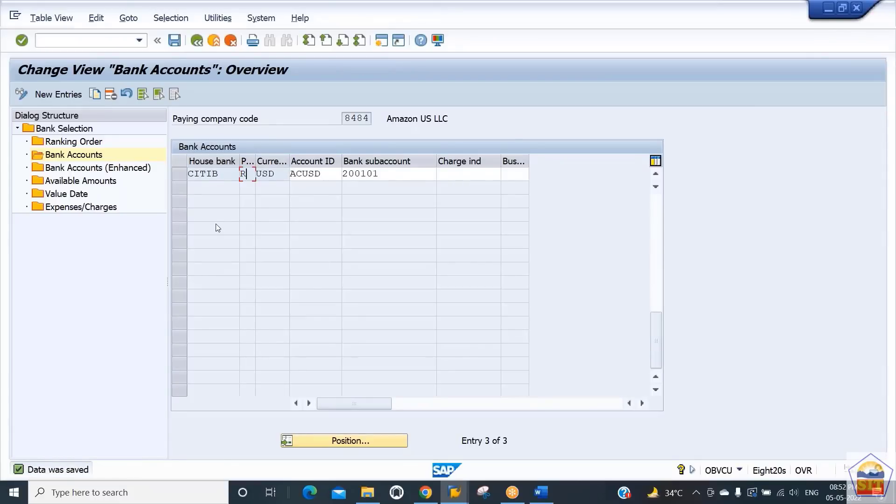
pyautogui.doubleClick(72, 182)
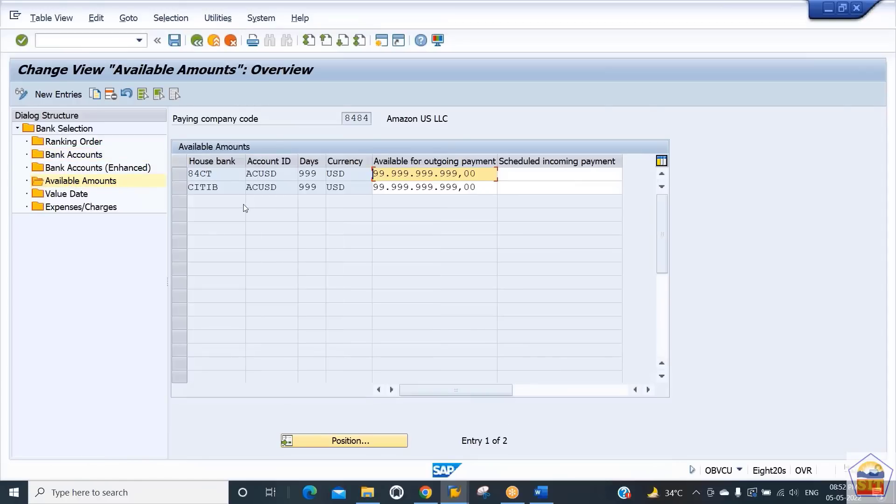
pyautogui.click(213, 187)
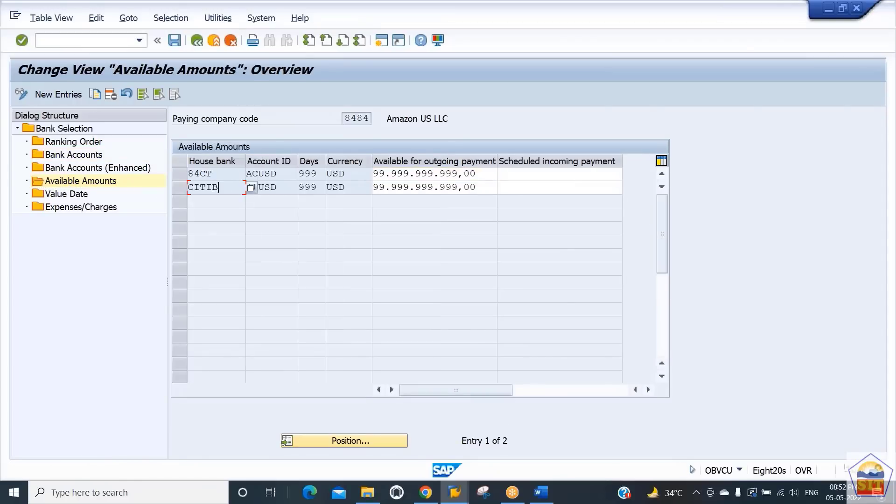
pyautogui.doubleClick(213, 187)
pyautogui.click(285, 190)
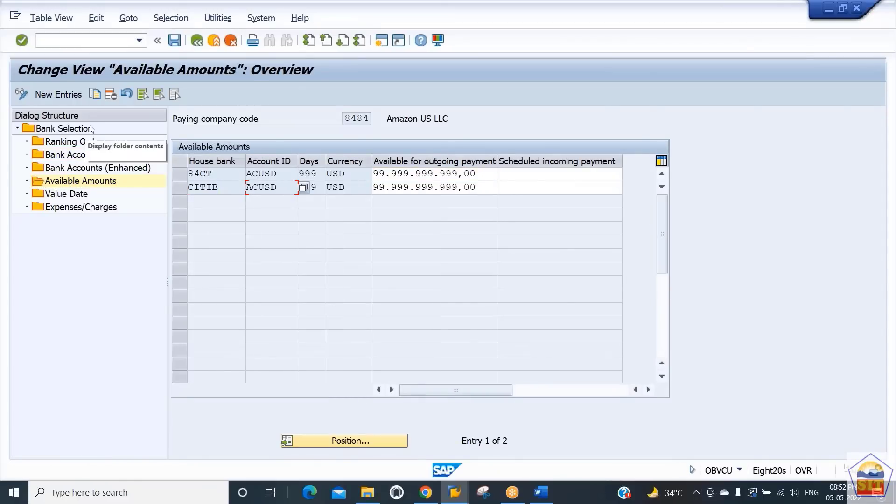
pyautogui.click(195, 43)
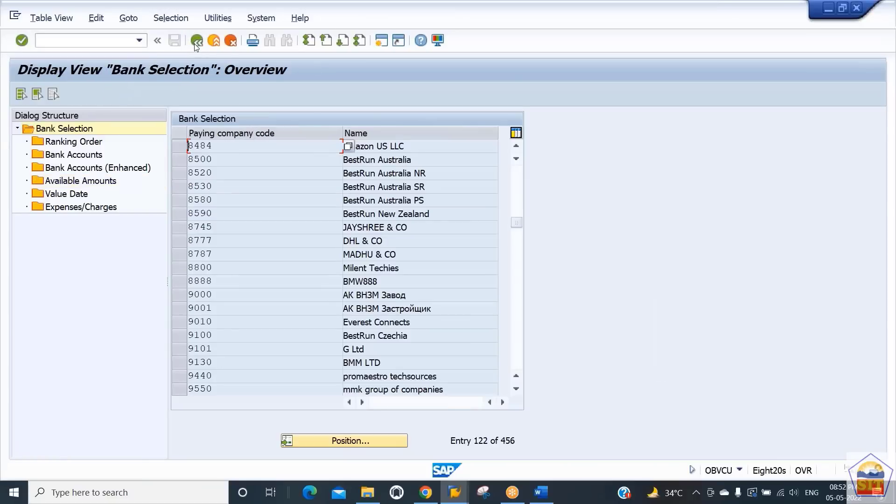
pyautogui.click(195, 42)
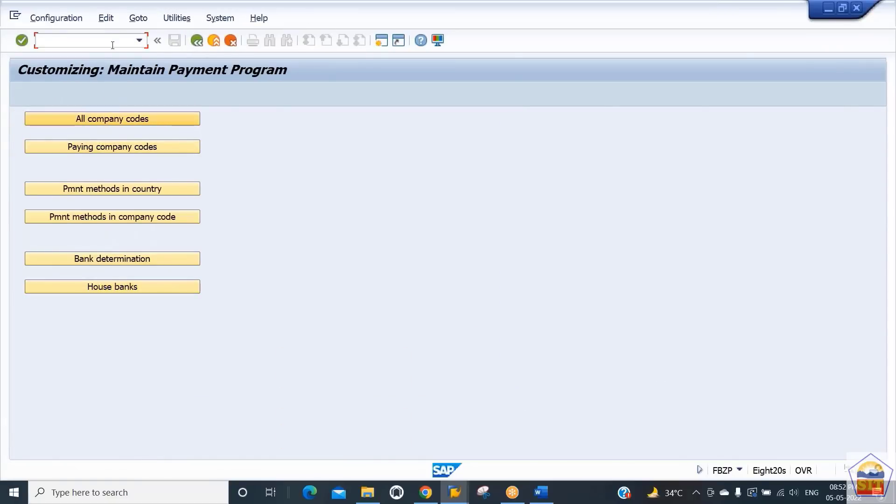
# - Add payment method R to vendor Samsung Mobile US's payment methods in company code 8484 and save the vendor
pyautogui.write('/nxk02')
pyautogui.press('Return')
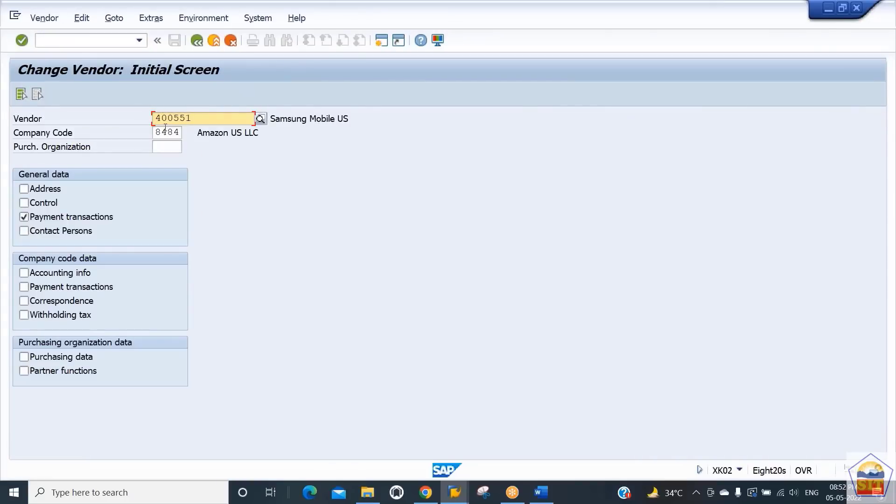
pyautogui.click(53, 289)
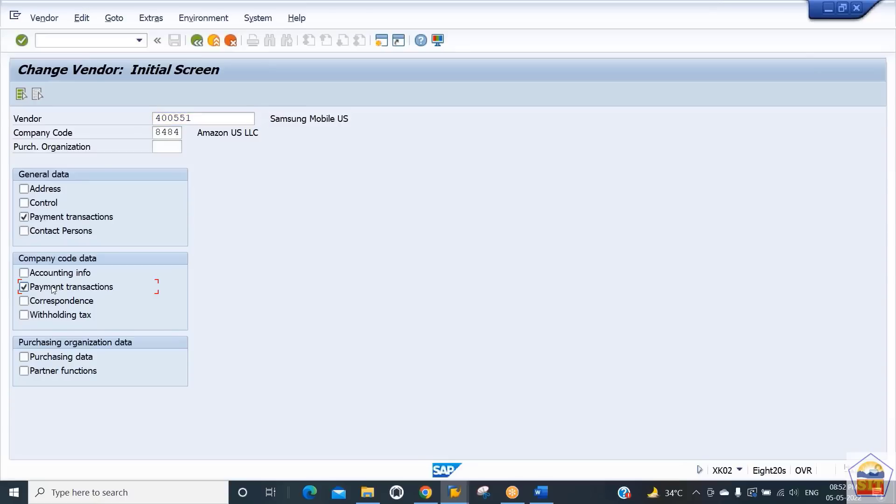
pyautogui.press('Return')
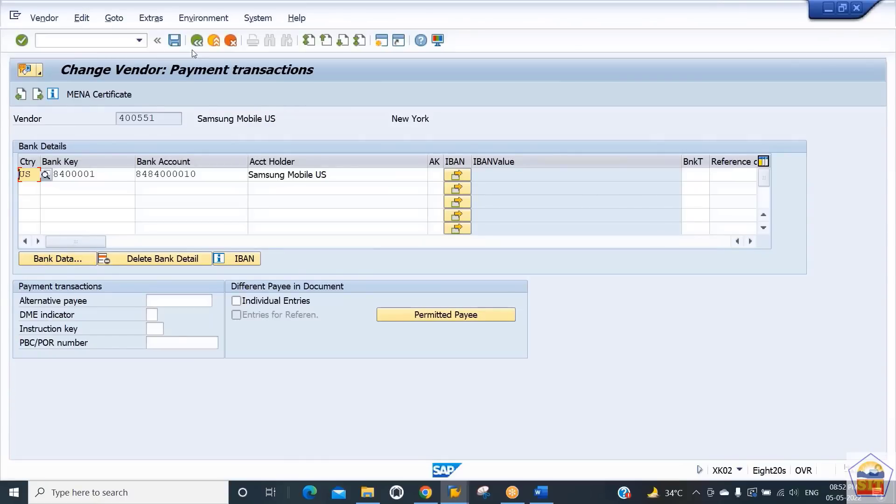
pyautogui.click(196, 41)
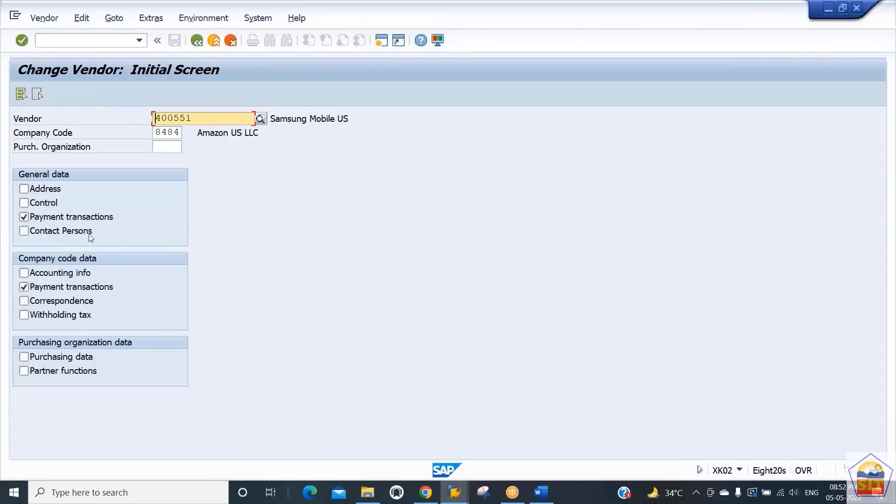
pyautogui.click(83, 220)
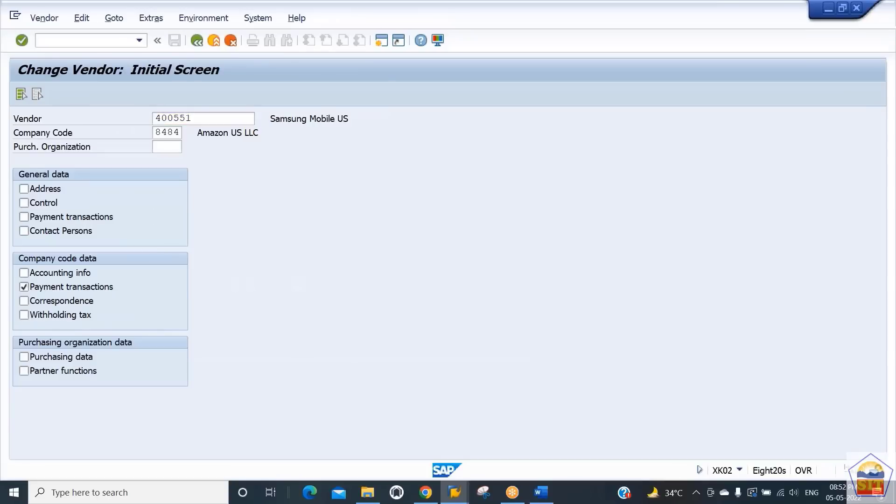
pyautogui.press('Return')
pyautogui.click(142, 246)
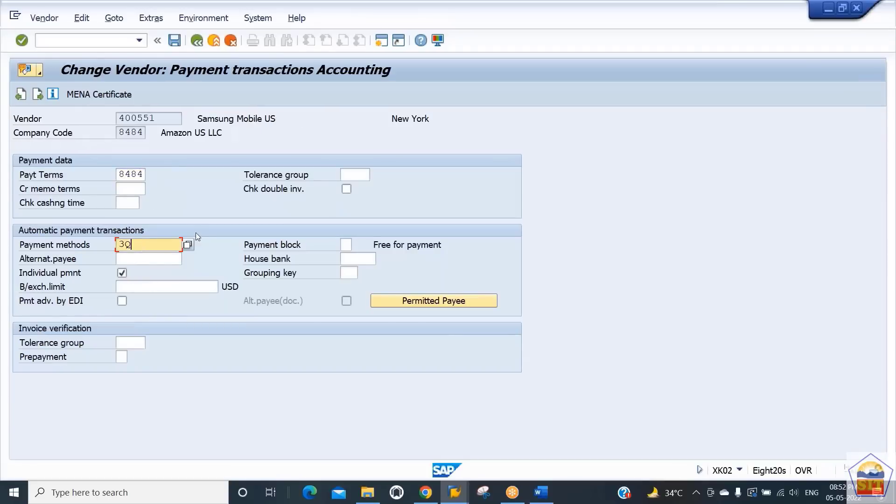
pyautogui.click(188, 244)
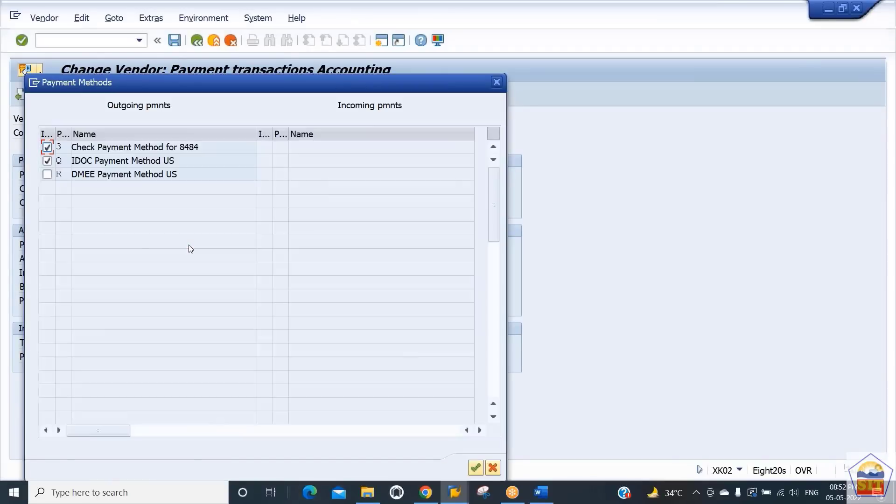
pyautogui.click(48, 176)
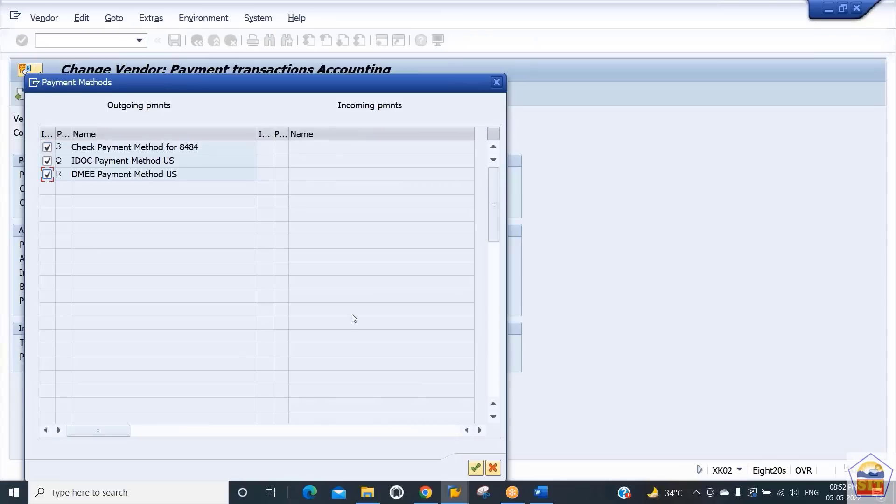
pyautogui.click(475, 469)
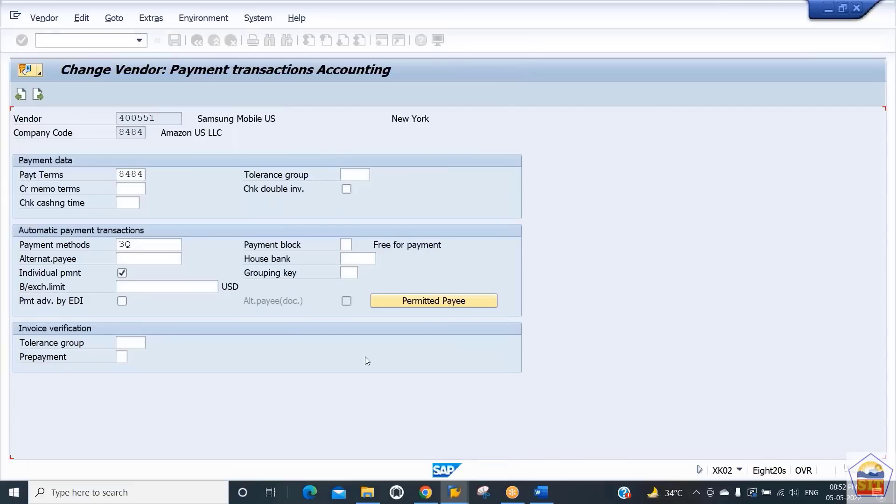
pyautogui.hotkey('ctrl', 's')
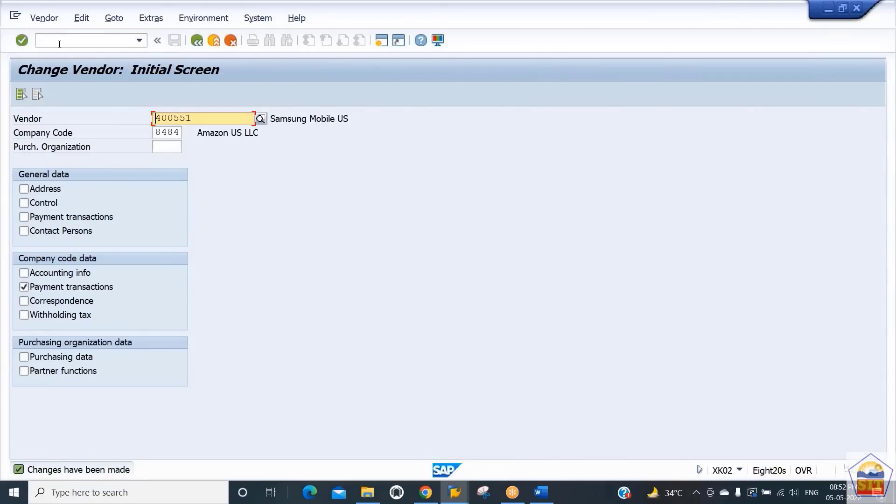
pyautogui.click(60, 42)
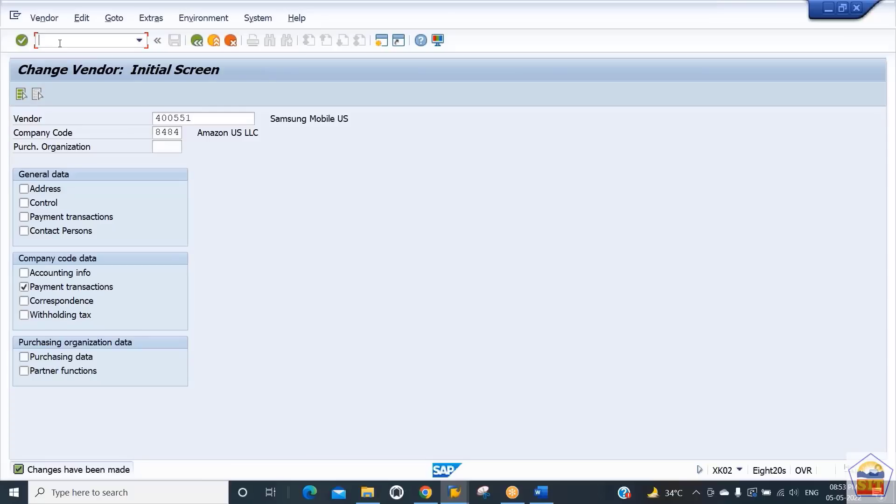
pyautogui.write('/nobpm5')
pyautogui.press('Return')
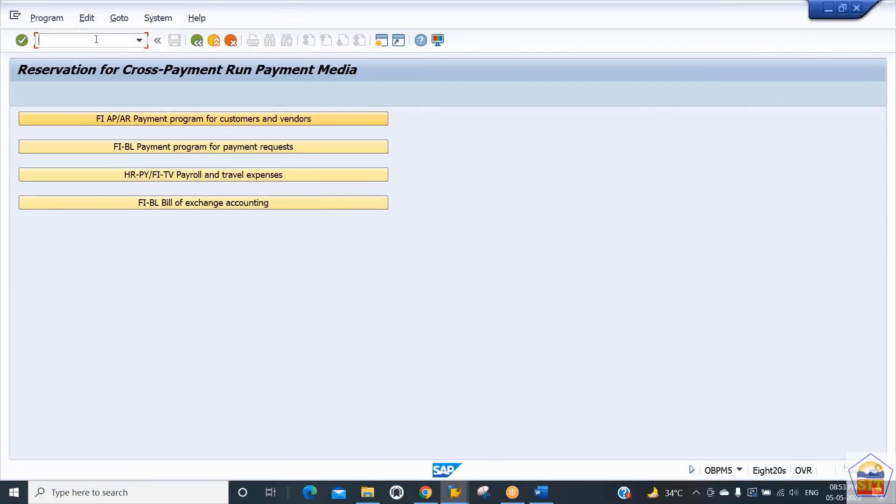
# - For format /DMEE TREE FOR 8484, enter selection variant 84DMEE for house bank CITIB of company code 8484
pyautogui.write('/nobpm4')
pyautogui.press('Return')
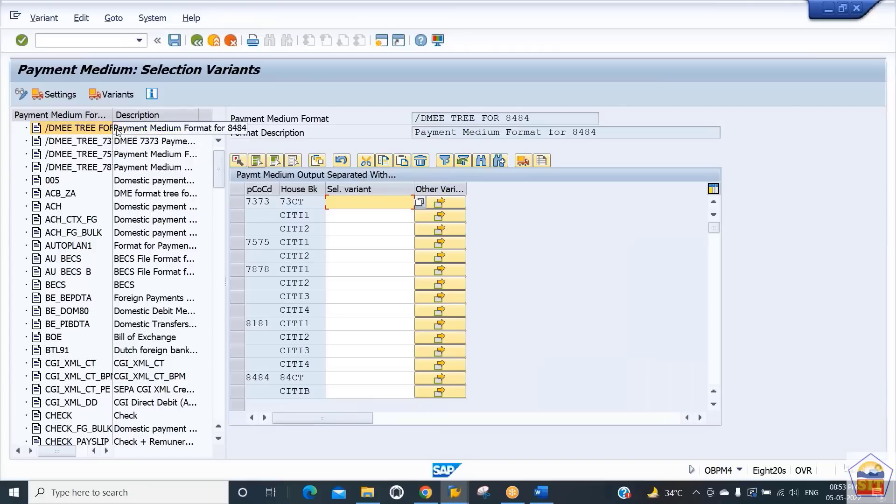
pyautogui.moveTo(113, 115); pyautogui.dragTo(144, 114)
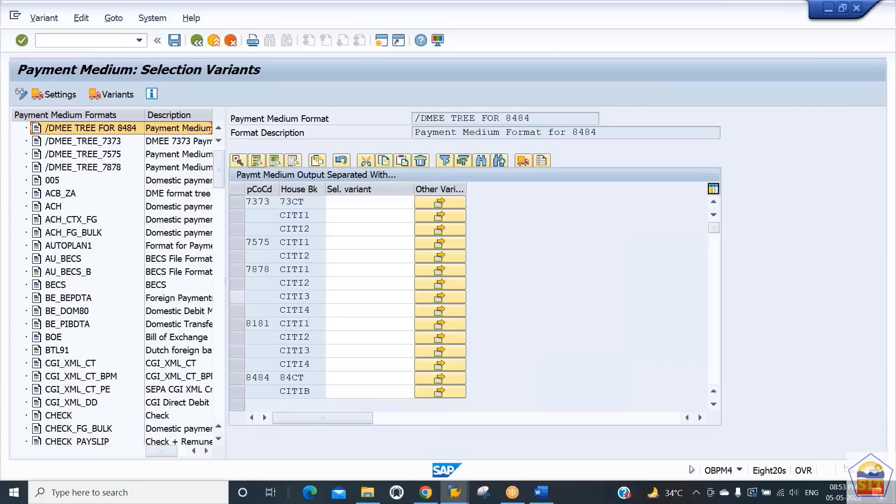
pyautogui.click(320, 378)
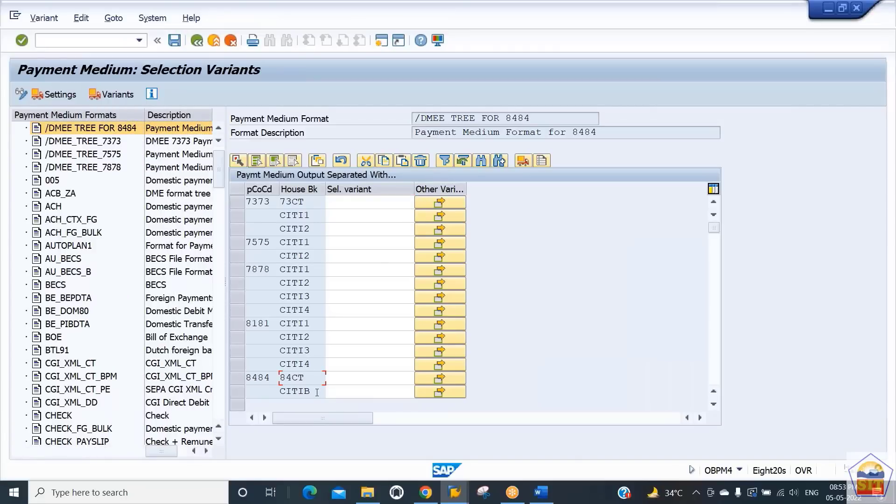
pyautogui.click(347, 391)
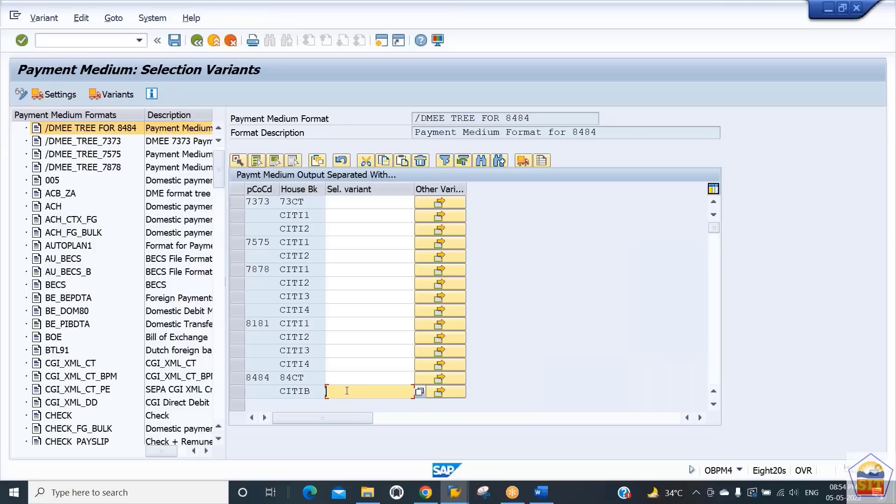
pyautogui.write('84DME')
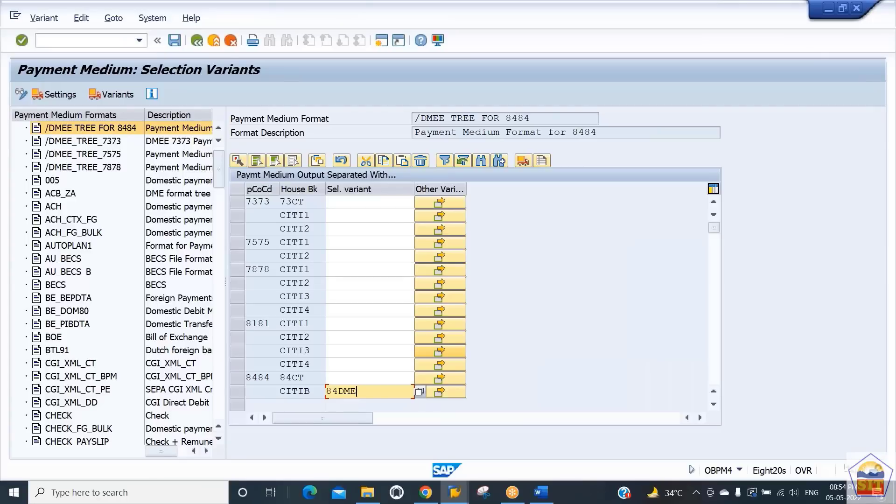
pyautogui.write('E')
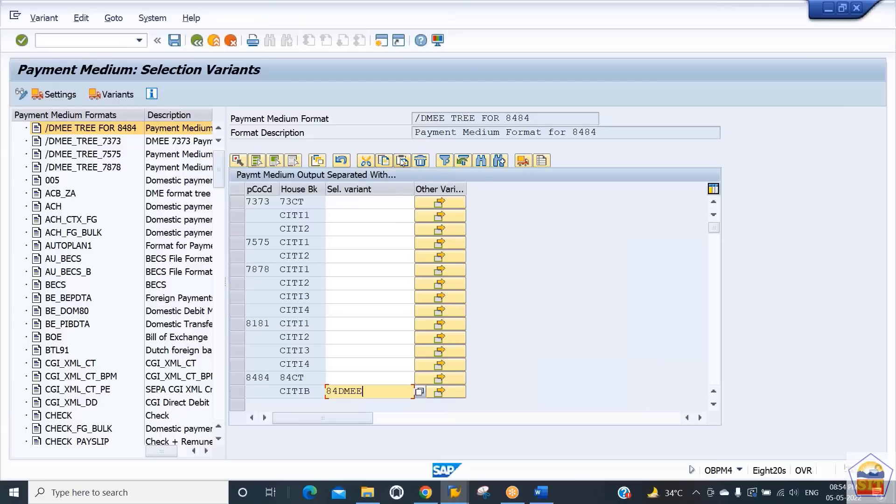
# - Edit variant 84DMEE for all selection screens and set its payment medium format to /DMEE TREE FOR 8484
pyautogui.click(316, 161)
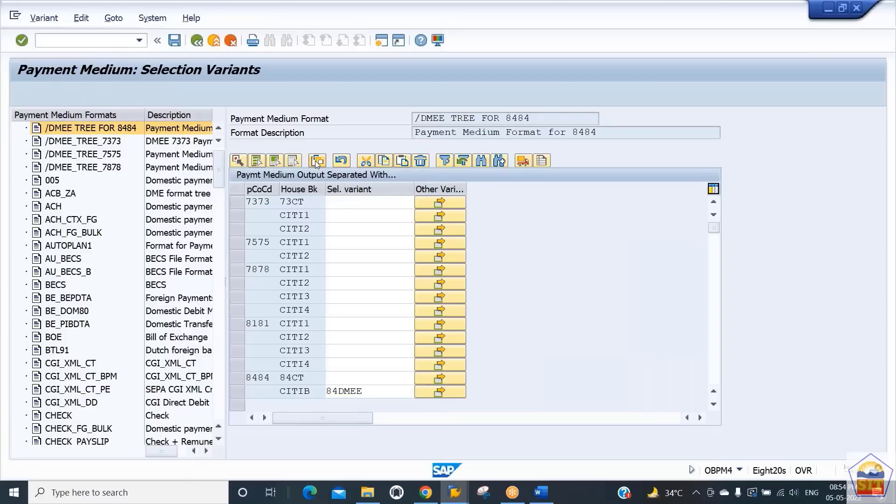
pyautogui.click(153, 186)
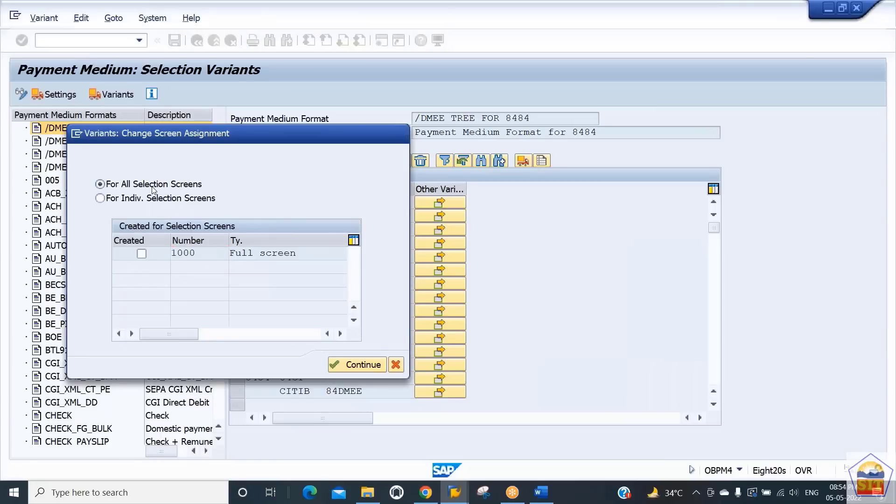
pyautogui.press('Return')
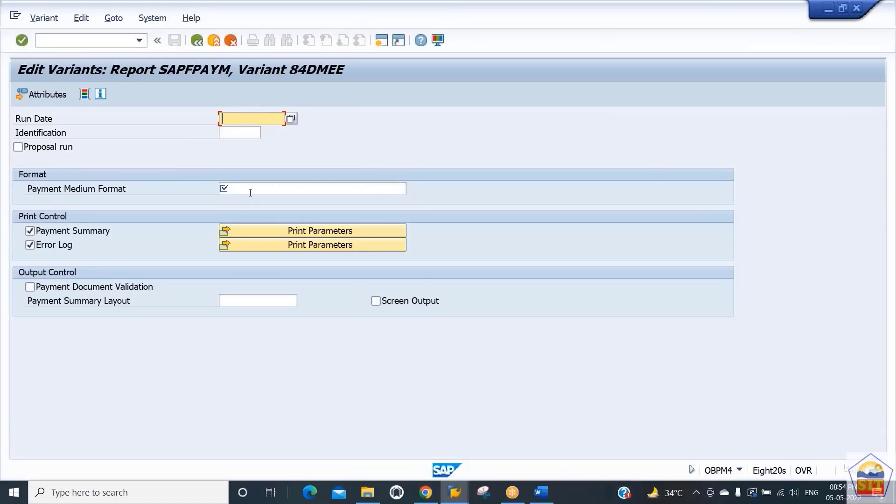
pyautogui.click(249, 190)
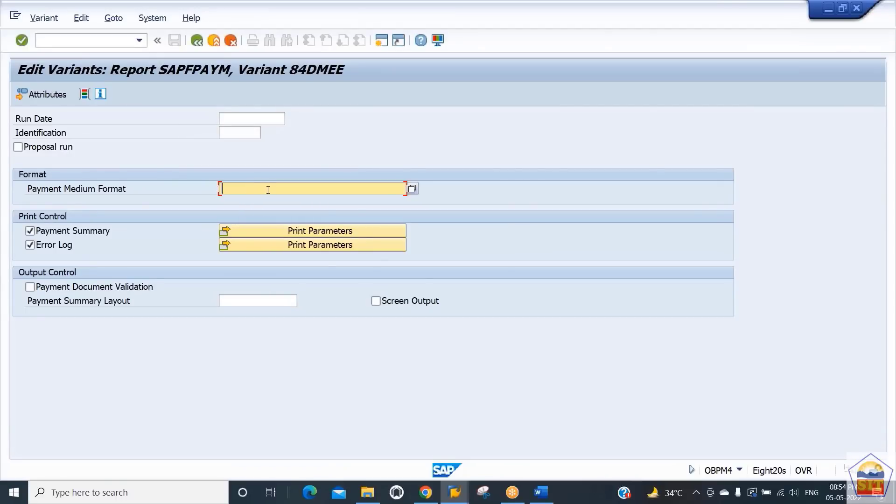
pyautogui.write('/DMEE Tree for 8484')
pyautogui.press('Return')
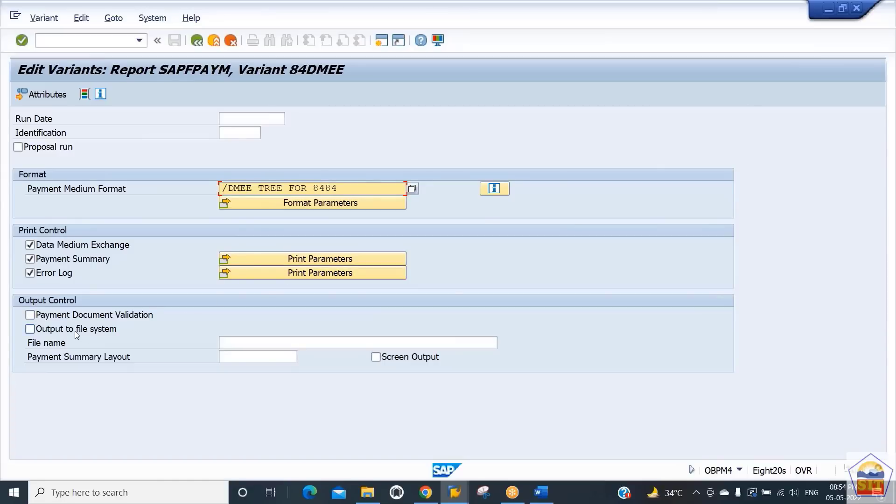
# - Turn on output to the file system and set the file name to /LS/sapdrive
pyautogui.click(54, 333)
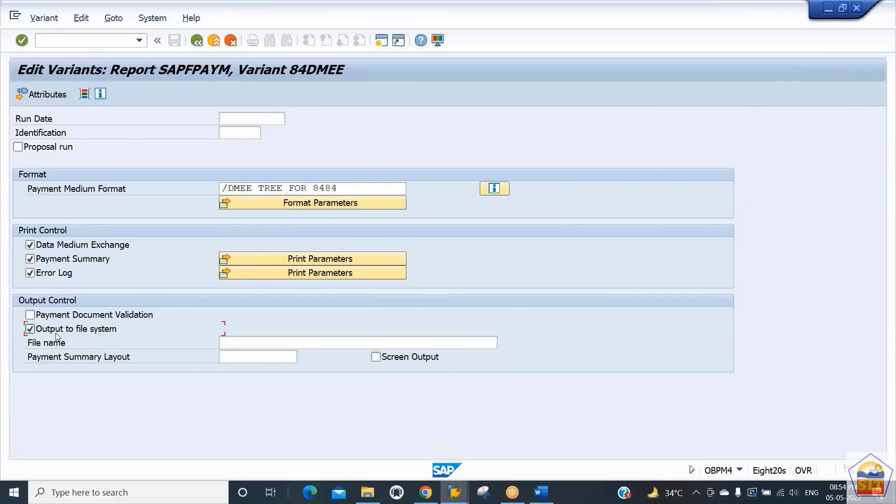
pyautogui.click(242, 343)
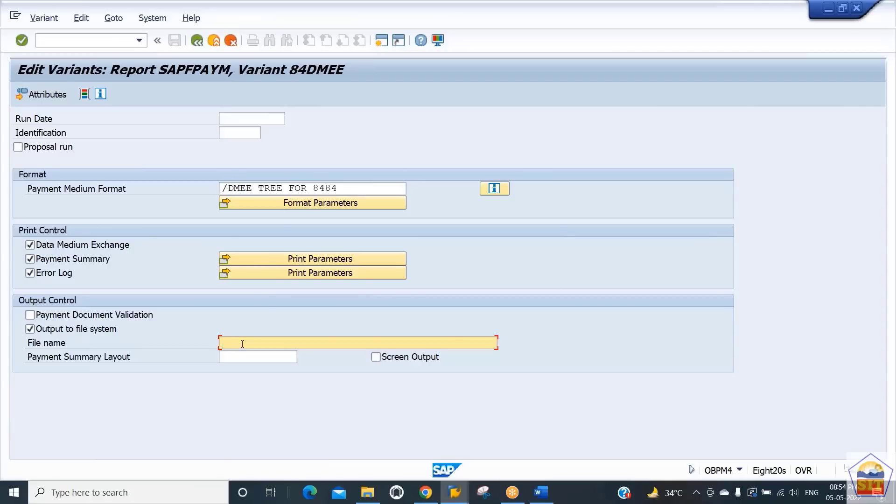
pyautogui.click(79, 332)
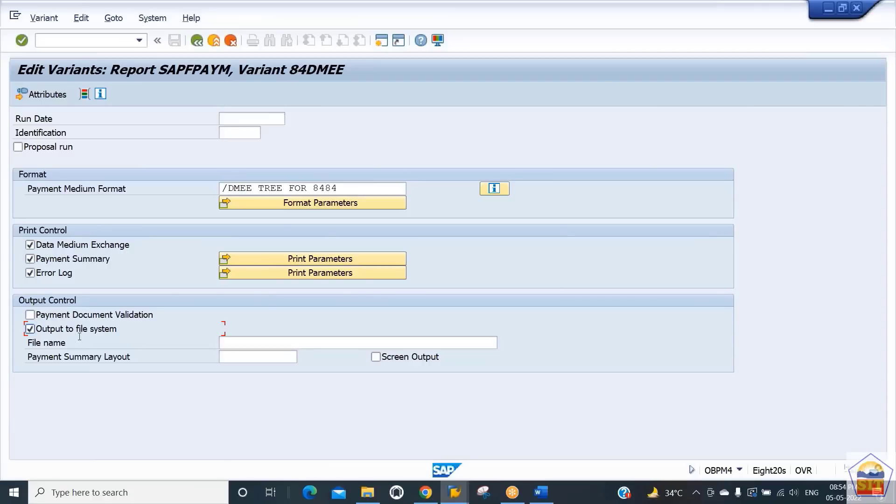
pyautogui.click(252, 346)
pyautogui.write('/')
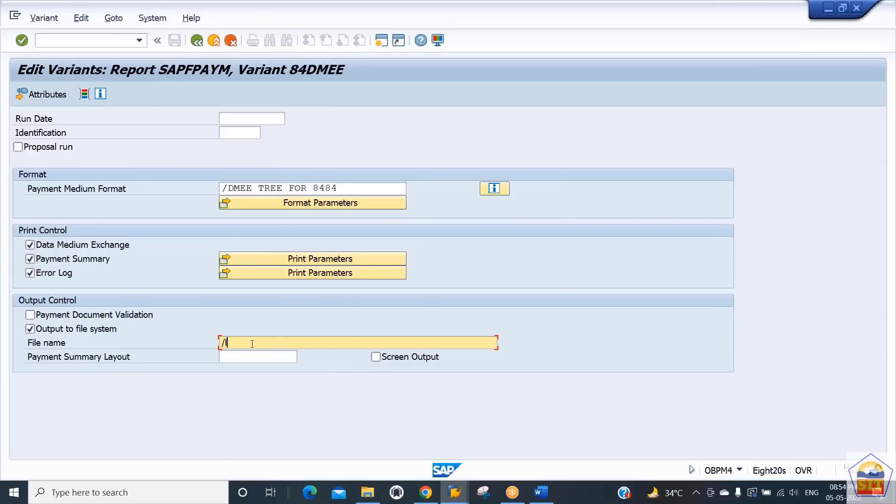
pyautogui.write('LS/sapdrive')
pyautogui.moveTo(294, 344); pyautogui.dragTo(180, 346)
pyautogui.click(290, 344)
pyautogui.press('Return')
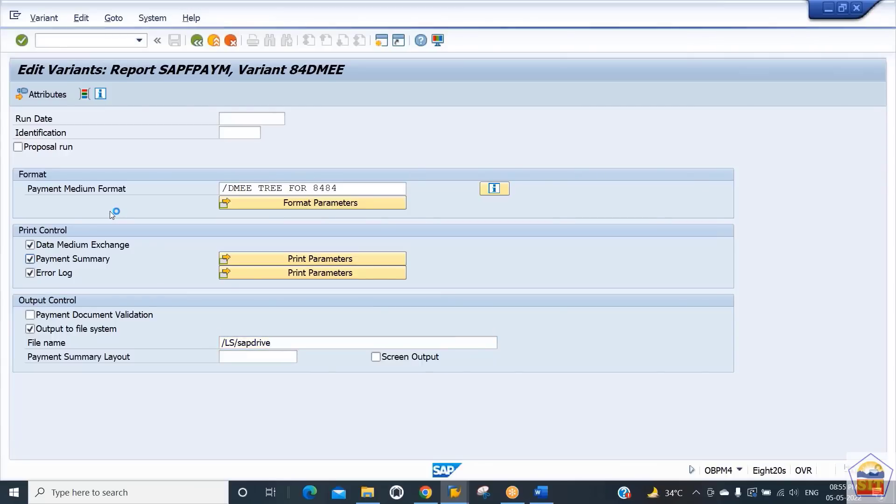
# - Open the variant attributes of 84DMEE and return to the variant values
pyautogui.click(41, 95)
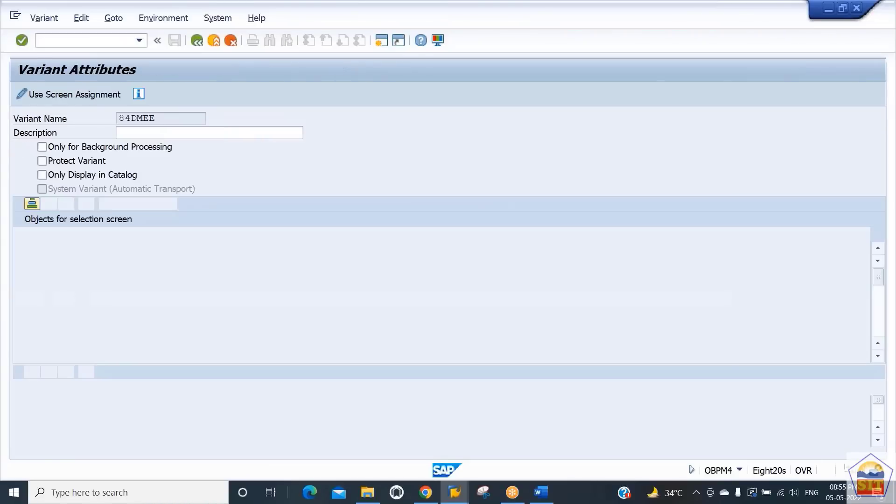
pyautogui.click(197, 42)
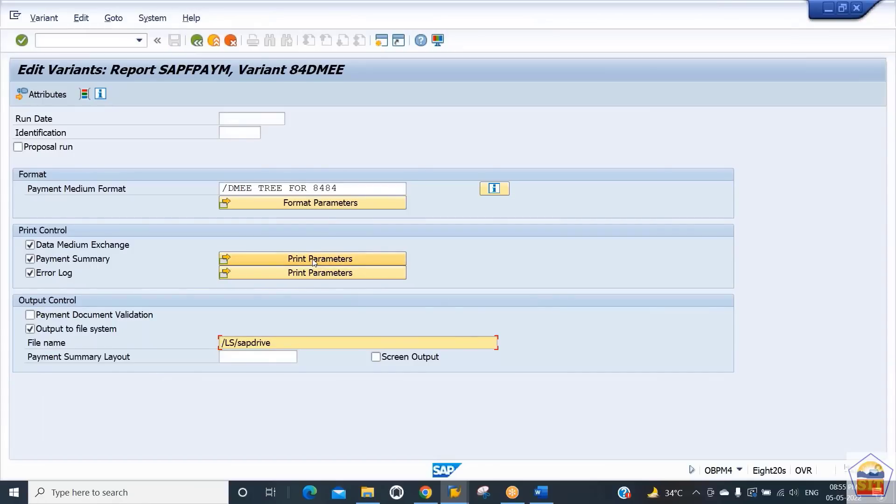
# - Confirm the background print parameters for the payment summary and error log, keeping output device LP01
pyautogui.click(314, 259)
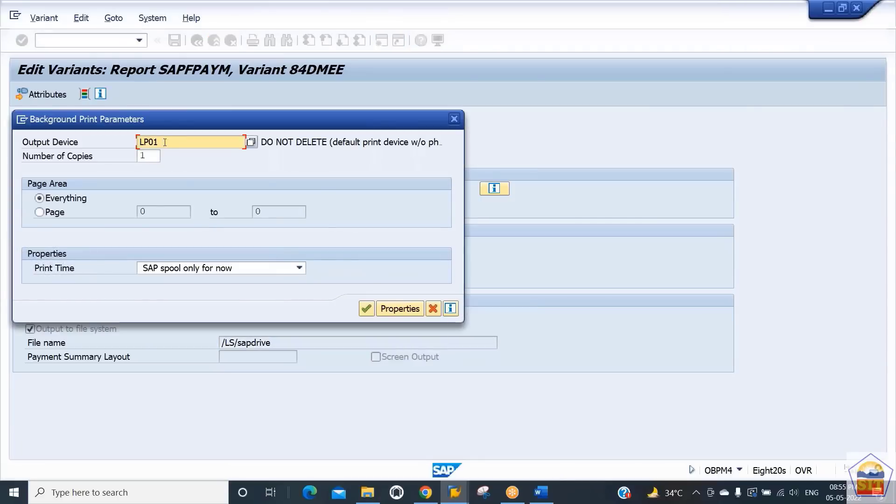
pyautogui.doubleClick(164, 142)
pyautogui.click(363, 313)
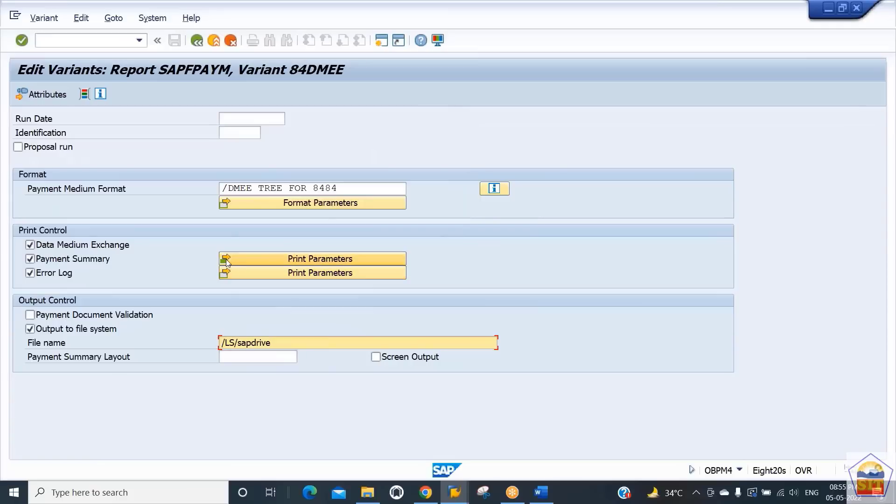
pyautogui.click(321, 277)
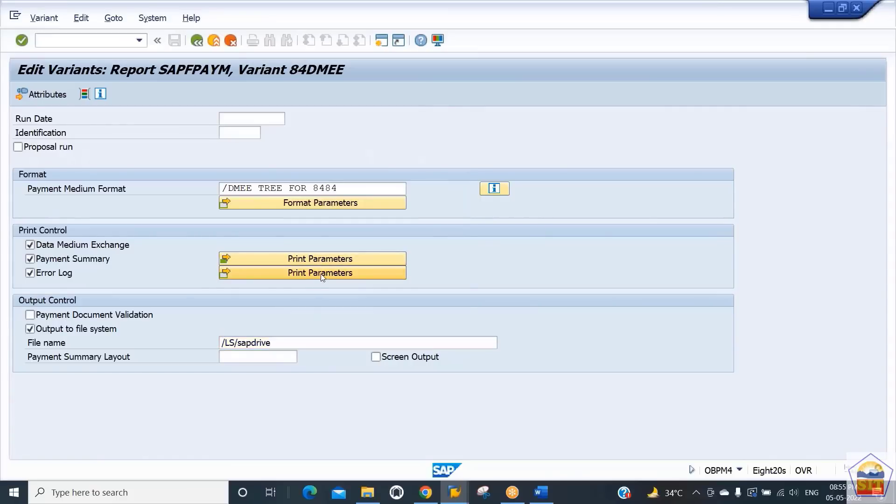
pyautogui.click(364, 308)
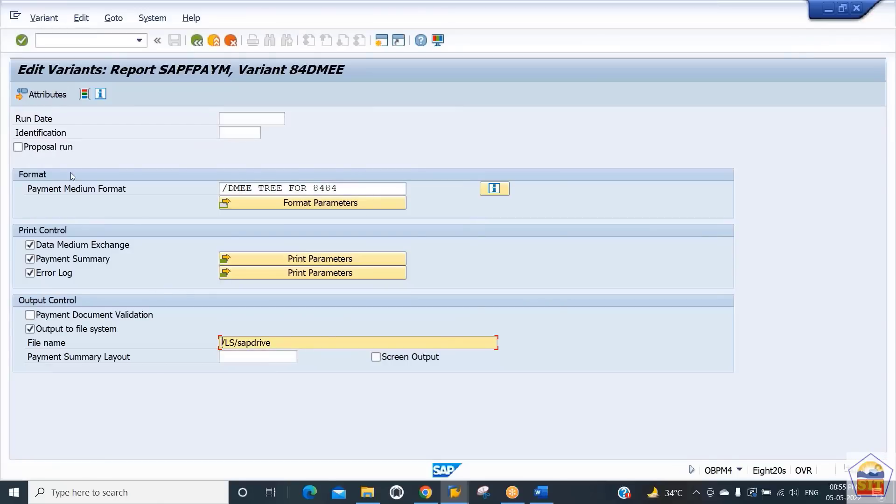
# - Set the description of variant 84DMEE to DMEE Payment File Variant 8484 and save the variant
pyautogui.click(34, 96)
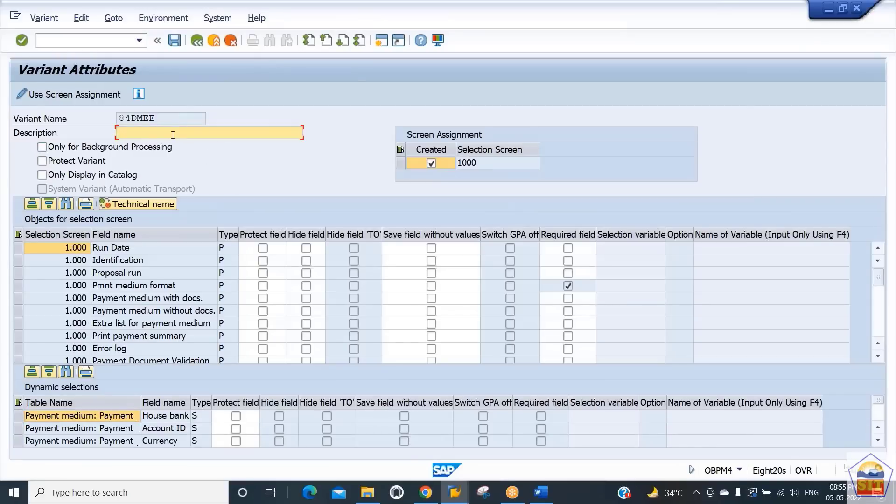
pyautogui.write('DMEE Output File for 8484')
pyautogui.press('Left')
pyautogui.press('Left')
pyautogui.press('Left')
pyautogui.press('Left')
pyautogui.press('Left')
pyautogui.press('Left')
pyautogui.press('Left')
pyautogui.press('Left')
pyautogui.press('Left')
pyautogui.press('BackSpace')
pyautogui.press('BackSpace')
pyautogui.press('BackSpace')
pyautogui.press('BackSpace')
pyautogui.press('BackSpace')
pyautogui.press('BackSpace')
pyautogui.press('BackSpace')
pyautogui.press('BackSpace')
pyautogui.press('BackSpace')
pyautogui.press('BackSpace')
pyautogui.press('BackSpace')
pyautogui.write('Pau')
pyautogui.write('ment File Vari')
pyautogui.write('ant for')
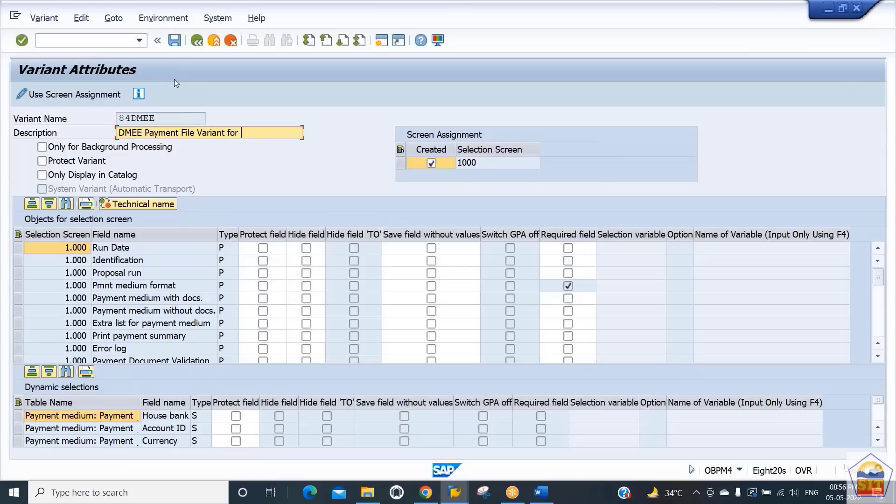
pyautogui.press('BackSpace')
pyautogui.press('BackSpace')
pyautogui.press('BackSpace')
pyautogui.press('BackSpace')
pyautogui.write('8484')
pyautogui.press('F3')
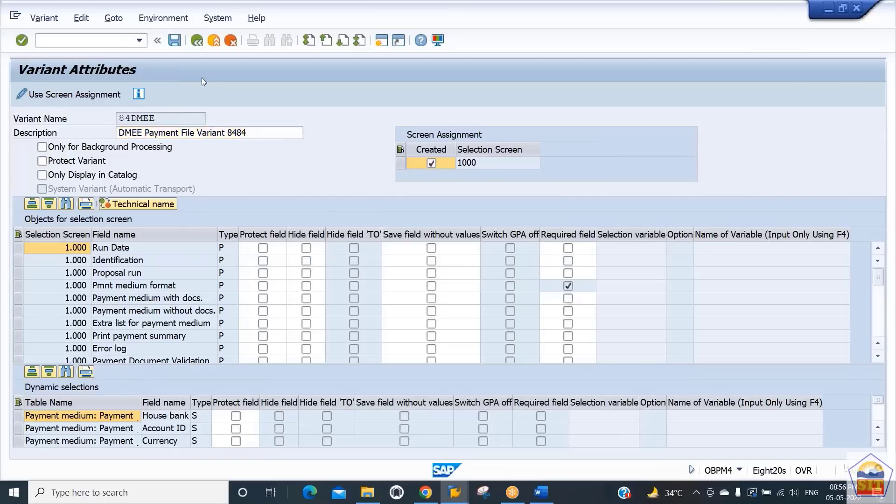
pyautogui.hotkey('ctrl', 's')
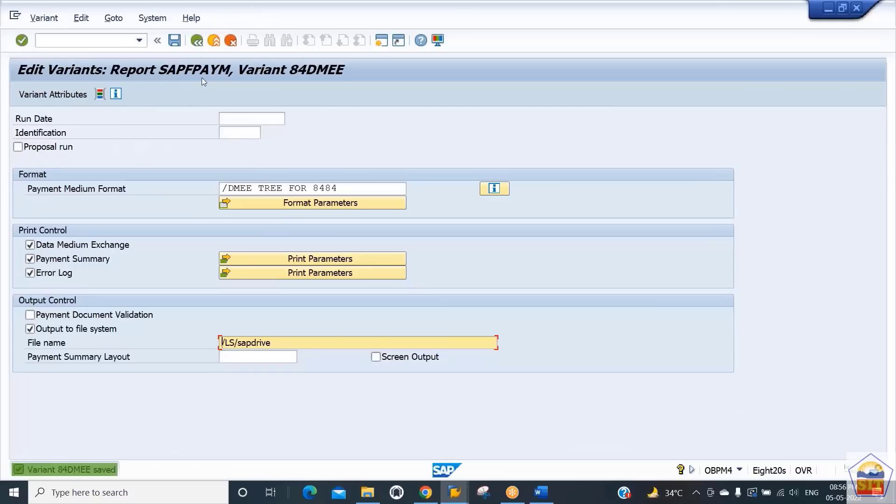
# - Return to the payment medium selection variants and select format /DMEE TREE FOR 8484
pyautogui.click(197, 42)
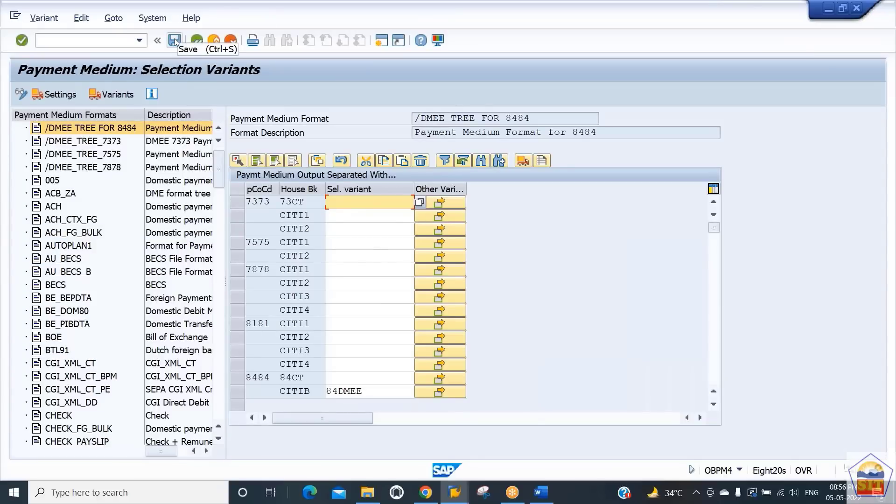
pyautogui.click(98, 128)
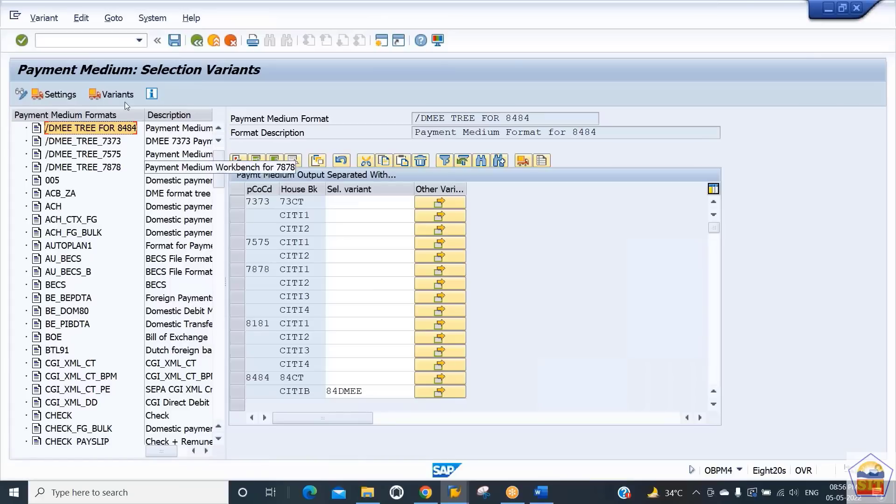
pyautogui.click(69, 42)
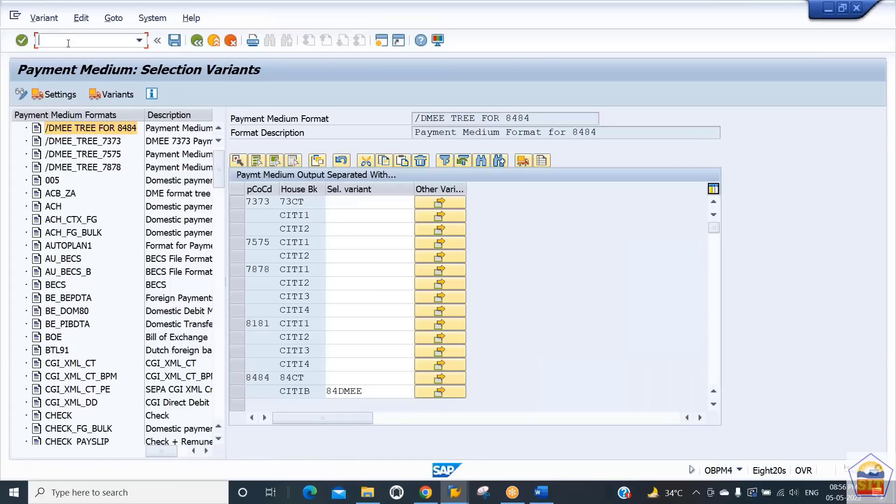
# - Switch to the Word training document and page through the DMEE notes
pyautogui.hotkey('alt', 'Tab')
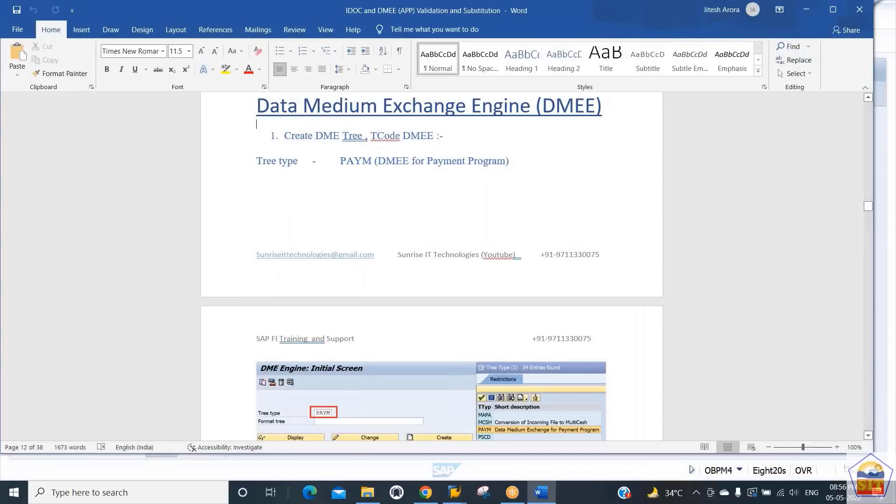
pyautogui.press('pagedown')
pyautogui.press('pagedown')
pyautogui.press('pagedown')
pyautogui.press('pagedown')
pyautogui.press('pagedown')
pyautogui.press('pagedown')
pyautogui.press('pagedown')
pyautogui.press('pagedown')
pyautogui.press('pagedown')
pyautogui.press('pagedown')
pyautogui.press('pagedown')
pyautogui.press('pagedown')
pyautogui.press('pagedown')
pyautogui.press('pagedown')
pyautogui.press('pagedown')
pyautogui.press('pagedown')
pyautogui.press('pagedown')
pyautogui.press('pagedown')
pyautogui.press('pagedown')
pyautogui.press('pagedown')
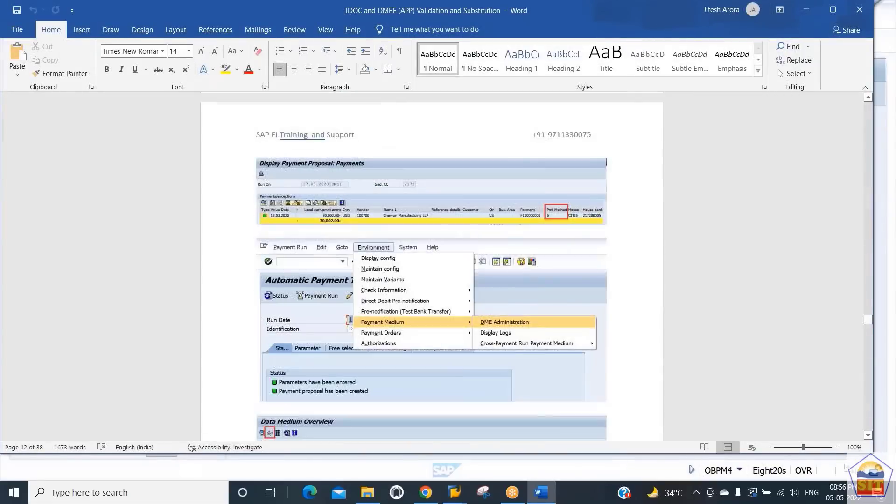